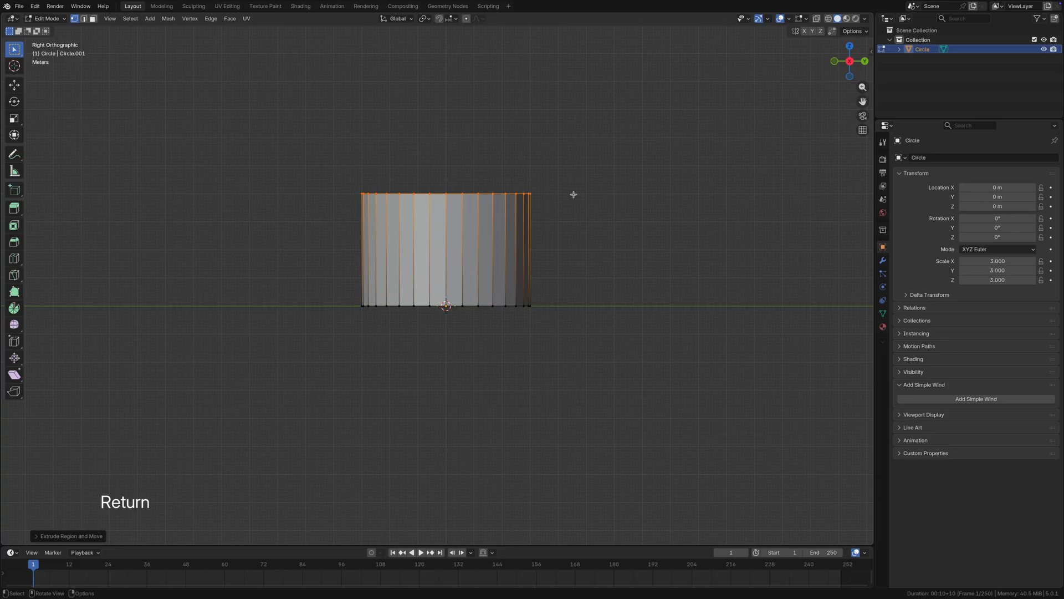
Scale the selected top ring of the extruded circle uniformly by 0.5.
scroll(579, 300, down, 3)
text(s0.)
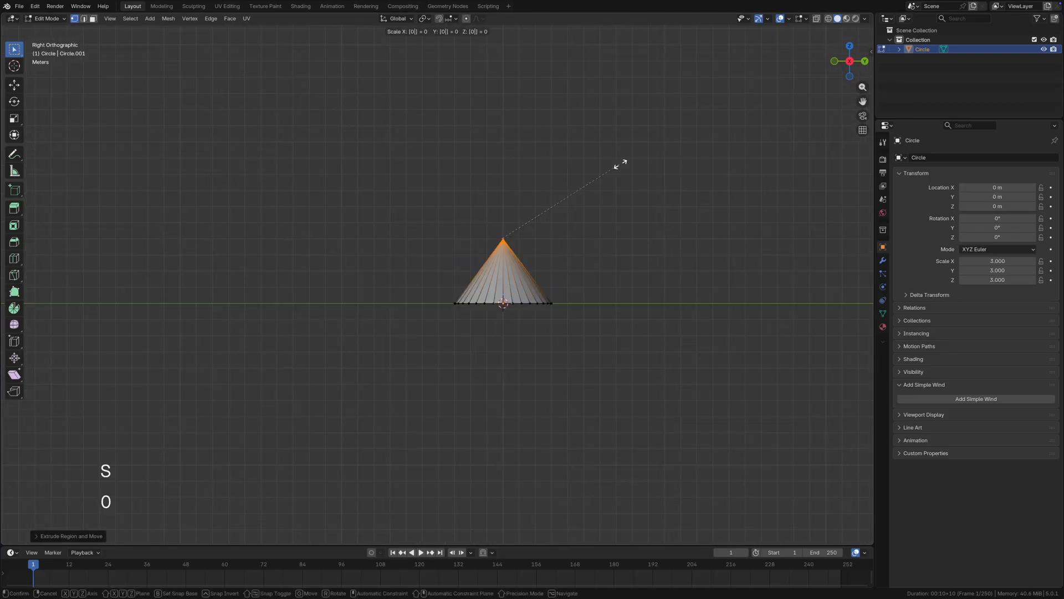
text(5)
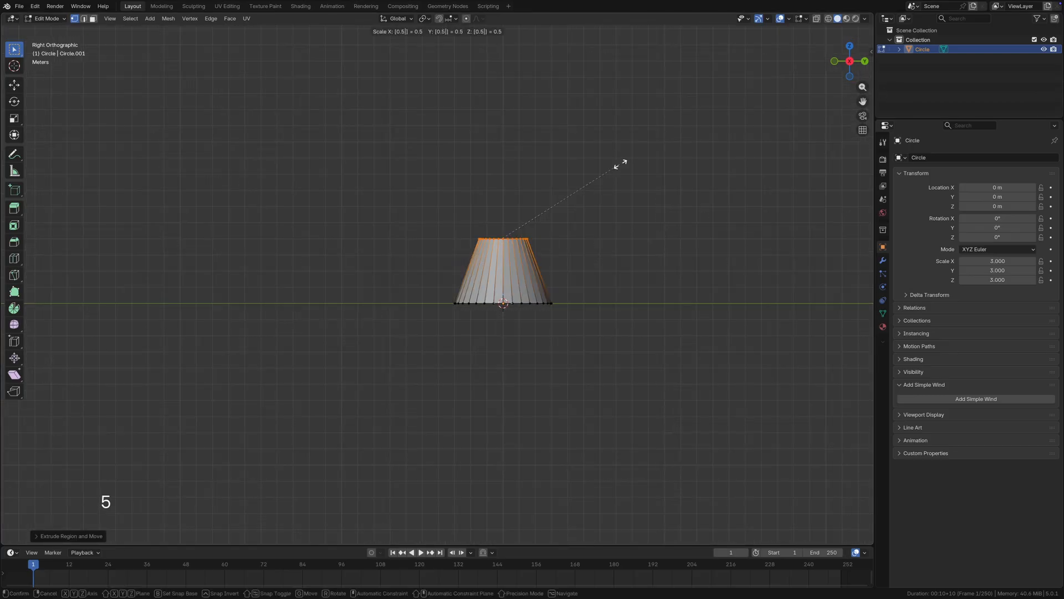
key(Return)
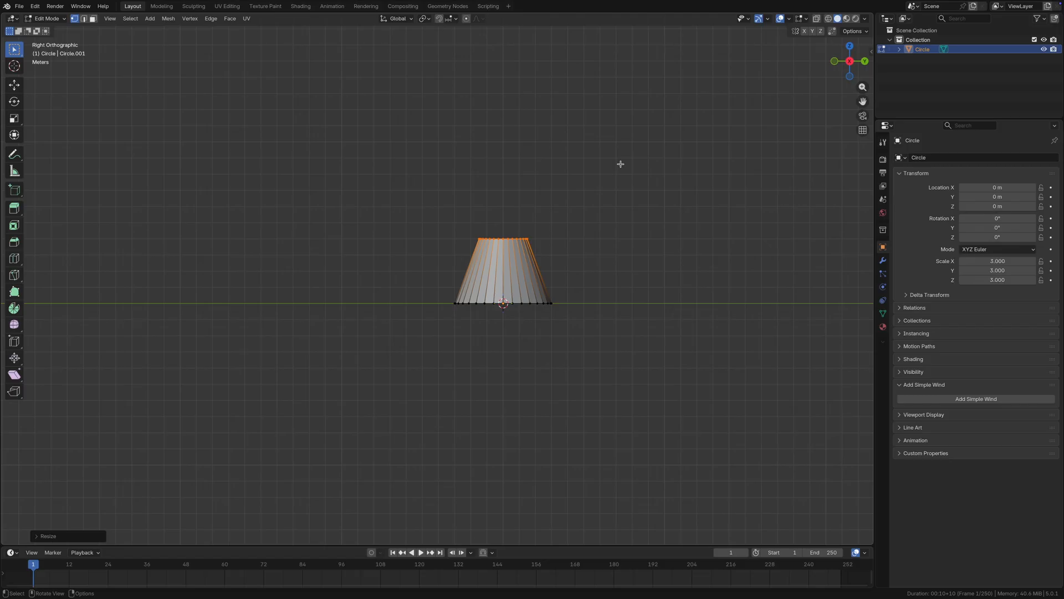
Extrude the top ring 2 m upward along Z and scale the new ring by 2.
key(e)
text(z)
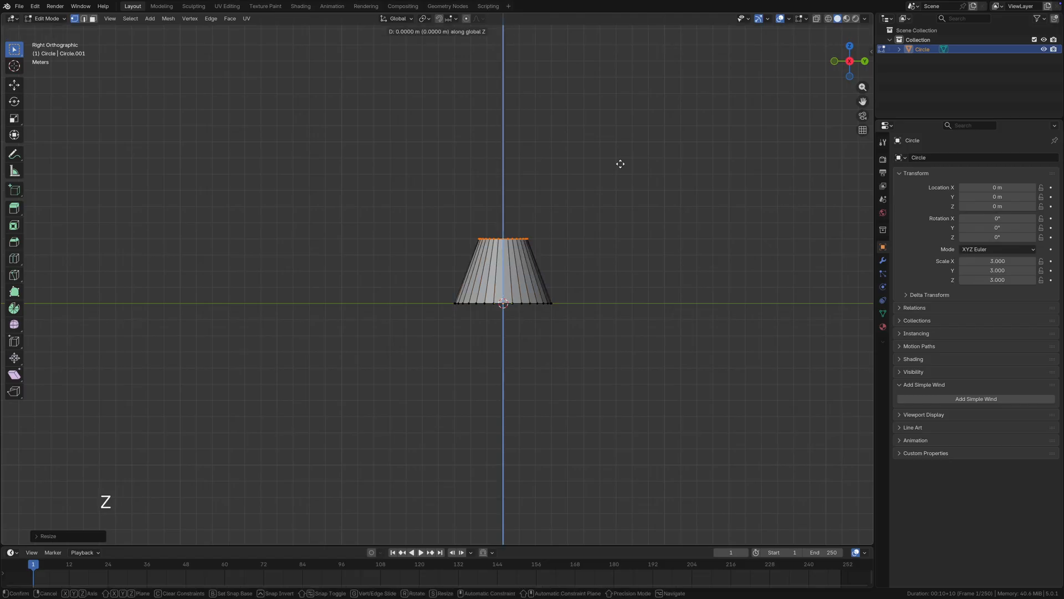
text(2)
key(Return)
text(s2)
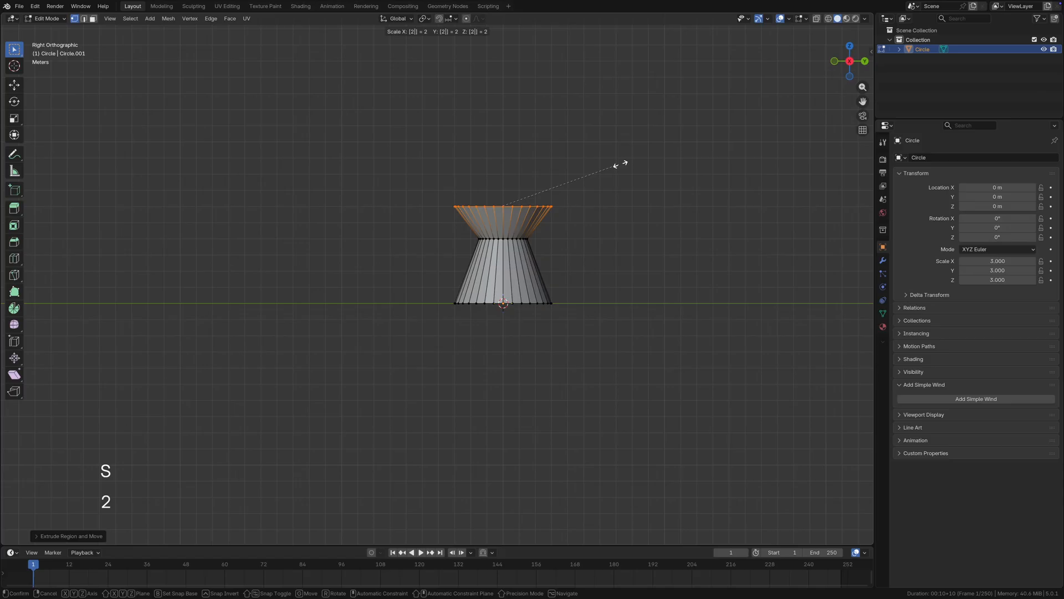
key(Return)
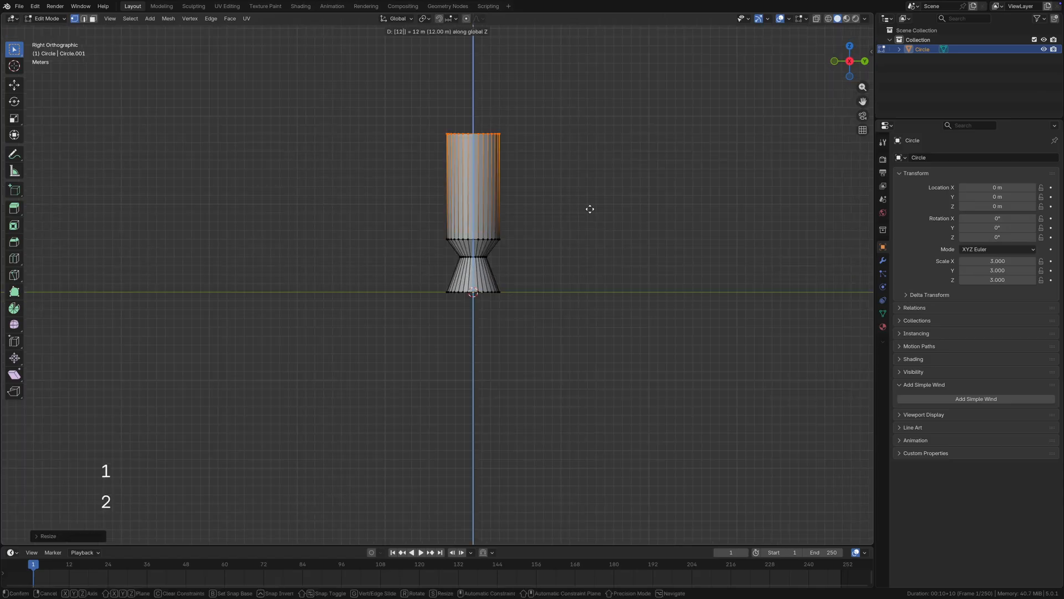
Extrude the widened ring 12 m upward along Z and scale its top by 0.25.
key(Return)
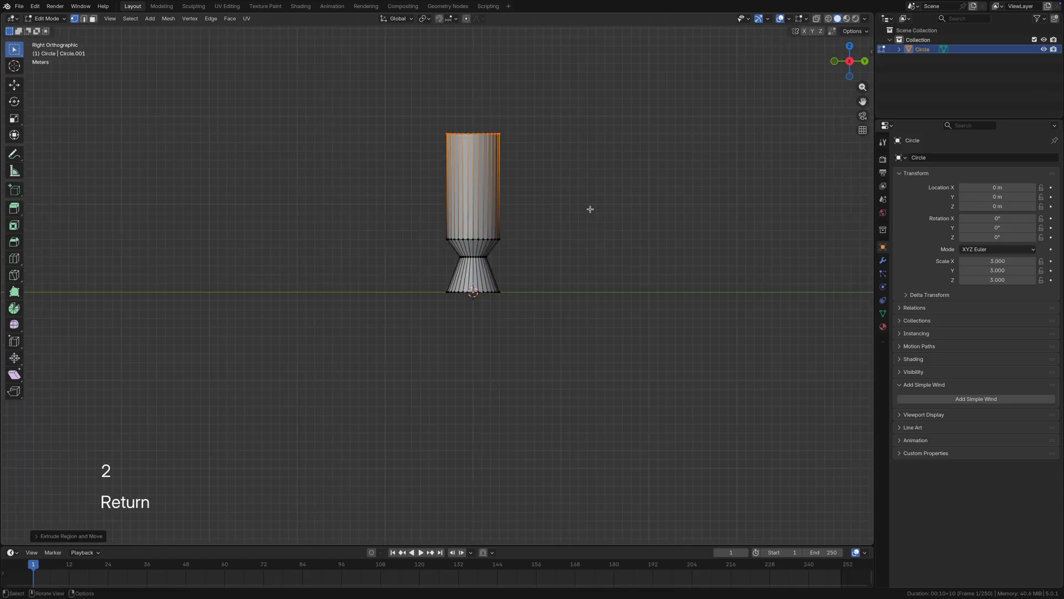
shift+middle_drag(681, 69, 700, 152)
text(s0)
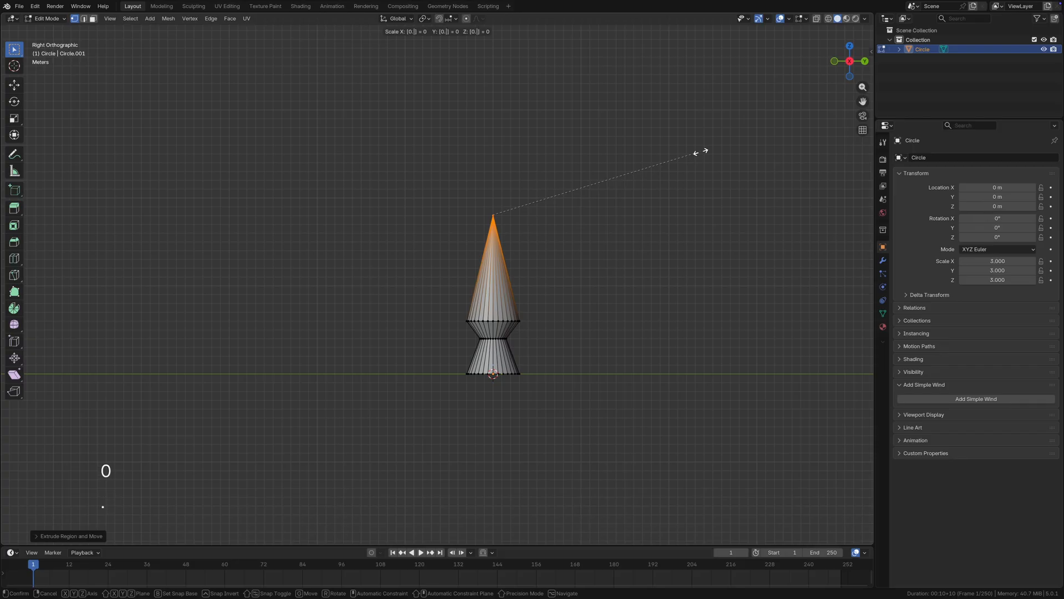
text(.25)
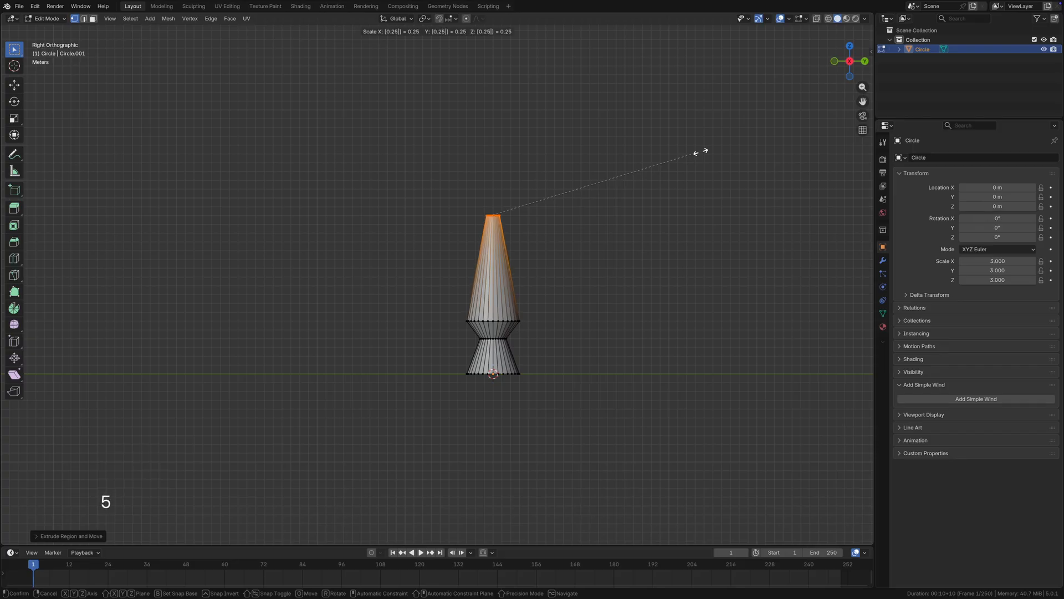
key(Return)
Extrude the narrow top ring slightly along Z twice, scaling each new ring inward to shape the tip of the lamp.
drag(862, 87, 596, 310)
key(e)
key(z)
click(491, 150)
key(s)
click(436, 148)
key(e)
key(z)
click(436, 146)
key(s)
click(434, 176)
click(720, 162)
Select the whole outer edge ring at the open bottom, fill it with a face, and return to Object Mode.
drag(863, 87, 862, 139)
middle_drag(582, 200, 441, 277)
click(441, 277)
ctrl+click(415, 385)
ctrl+click(440, 277)
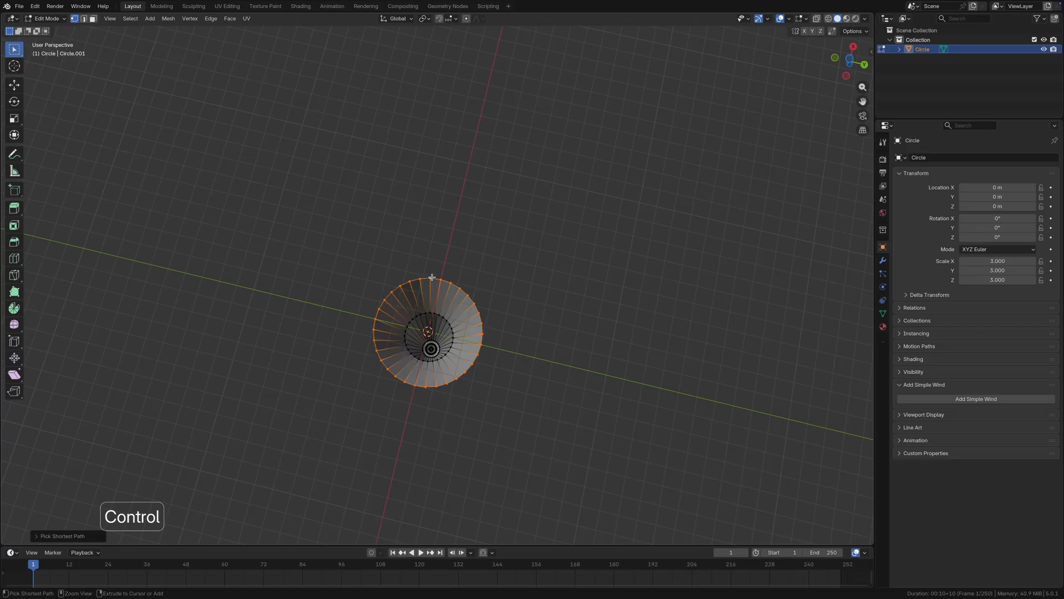
key(f)
click(452, 261)
middle_drag(466, 145, 446, 256)
key(Tab)
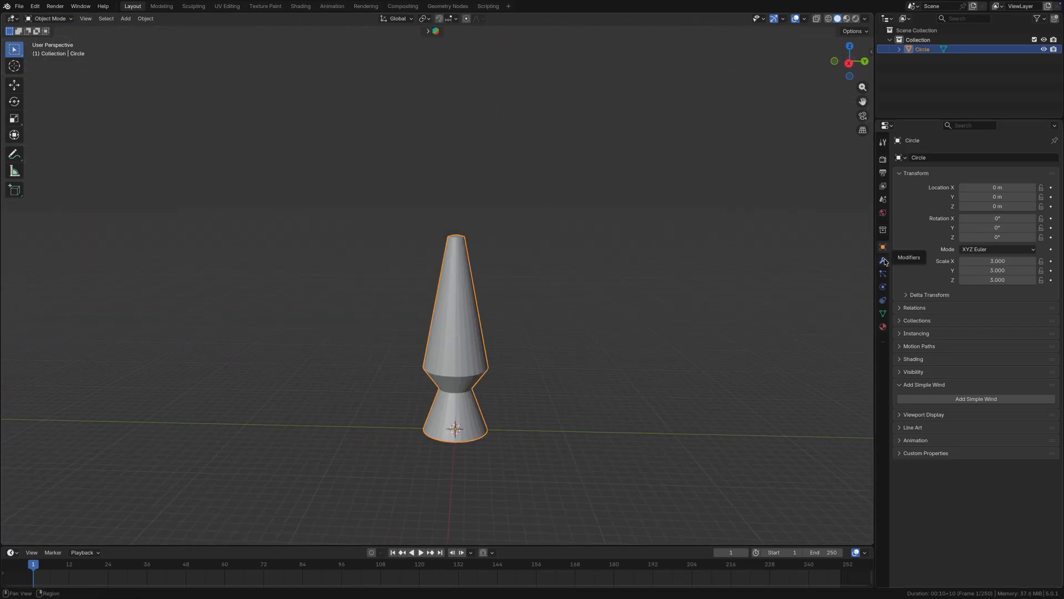
Add a Subdivision Surface modifier to the lamp and set its viewport levels to 2.
click(883, 260)
click(951, 158)
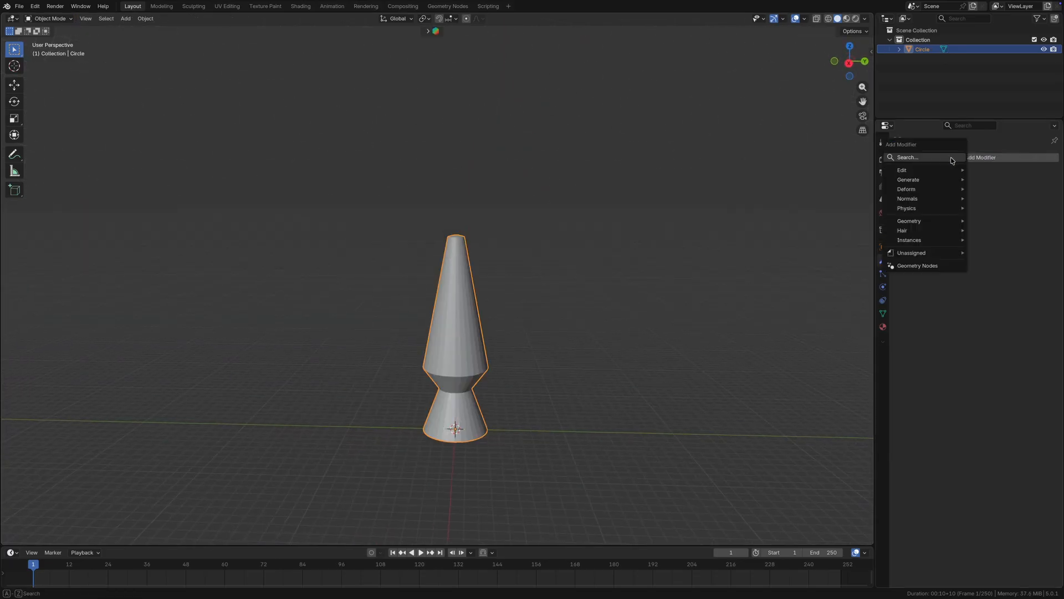
click(951, 159)
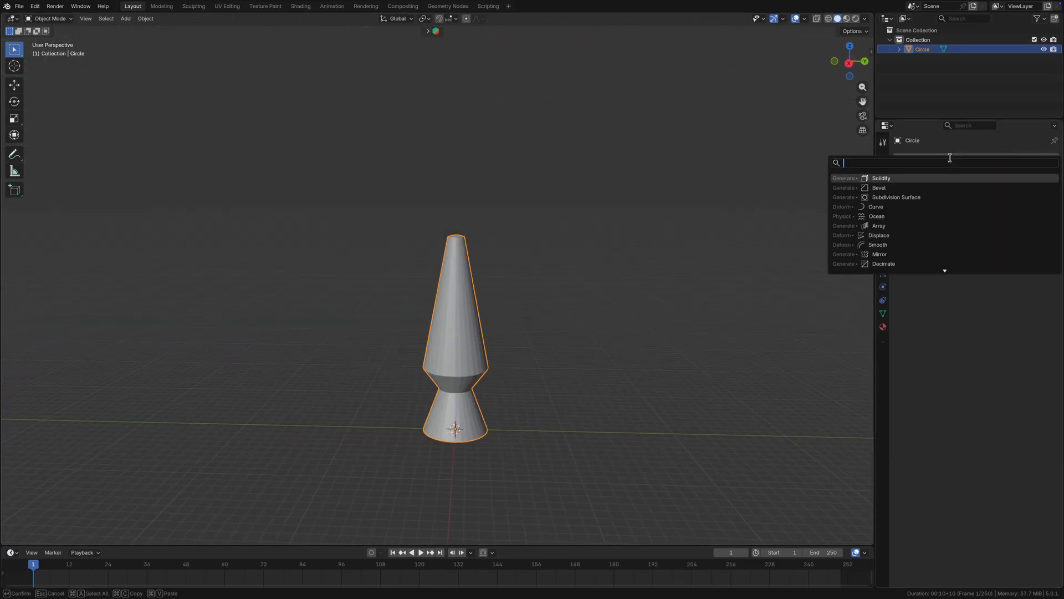
click(926, 195)
double_click(1018, 201)
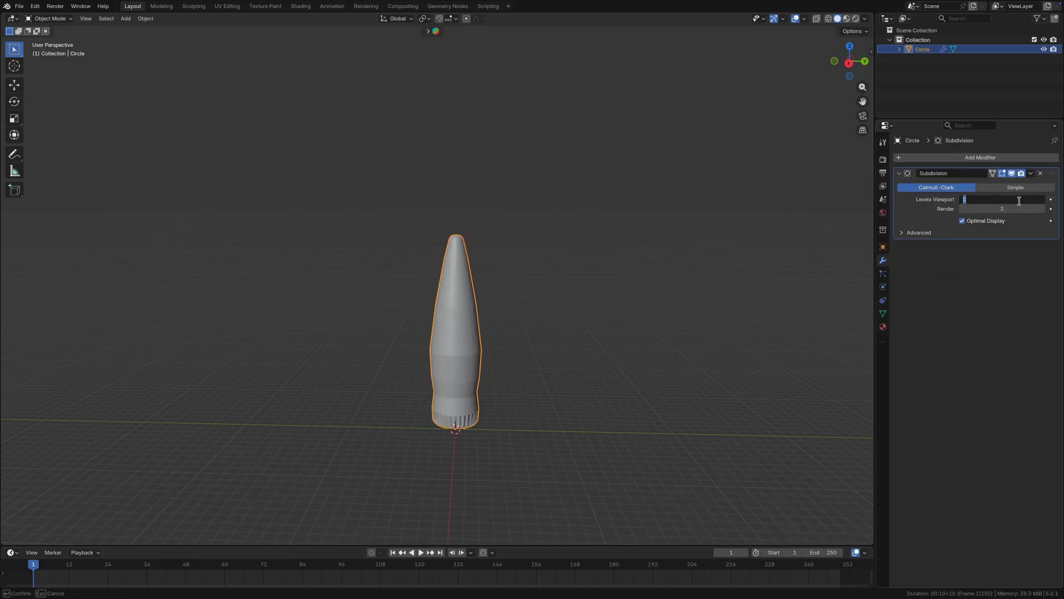
text(2)
key(Return)
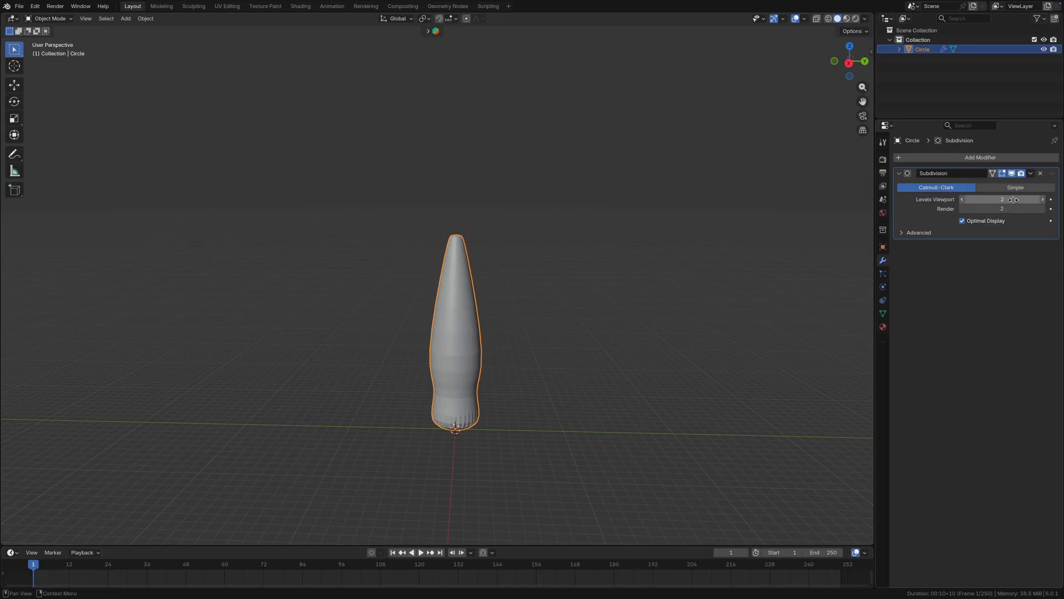
Add a Bevel modifier to the lamp with an amount of 0.5 m.
click(970, 157)
click(970, 158)
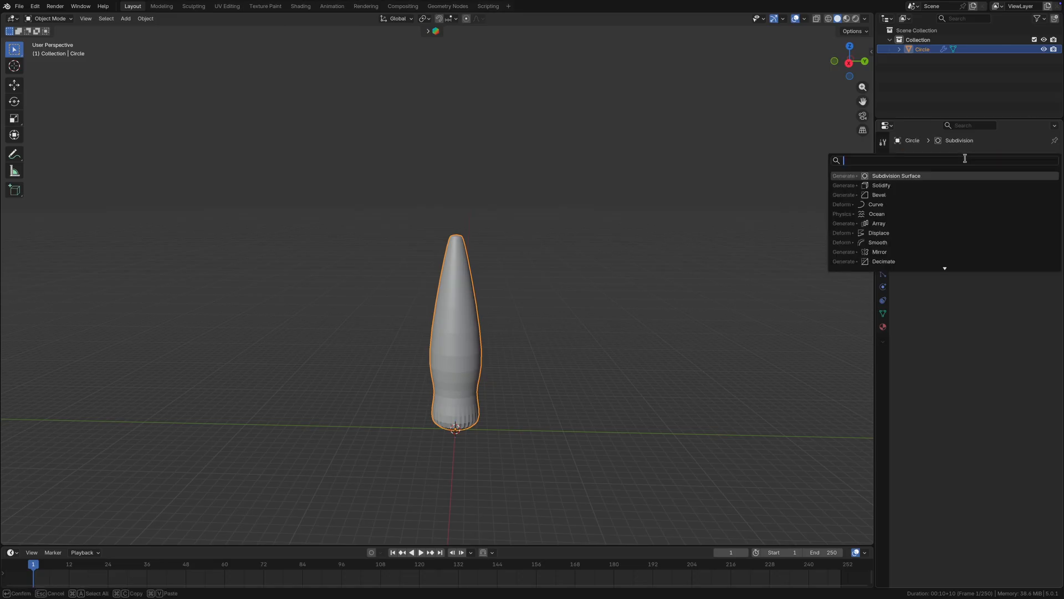
click(936, 195)
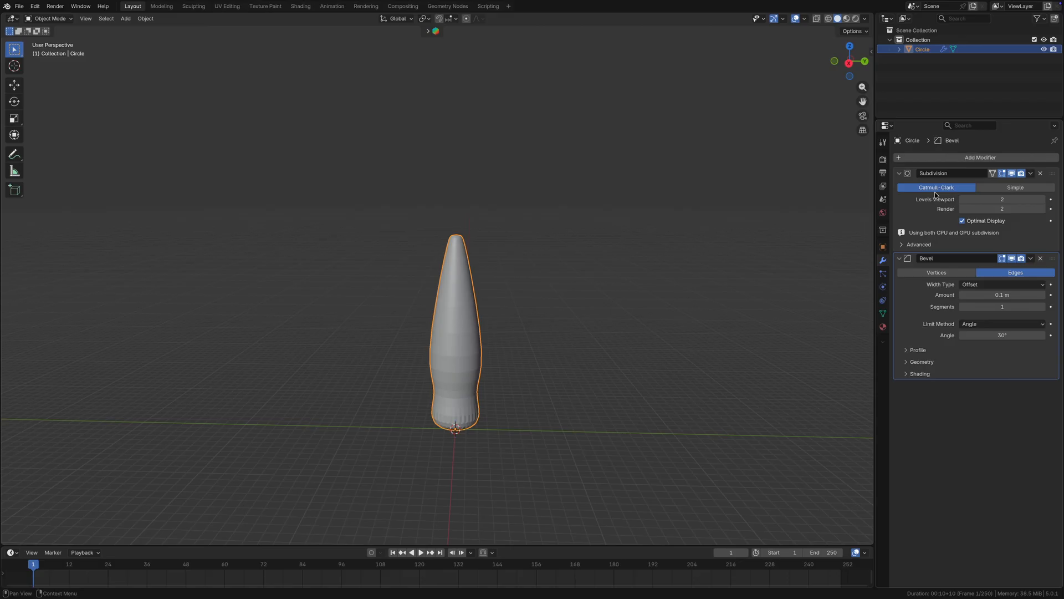
click(1011, 296)
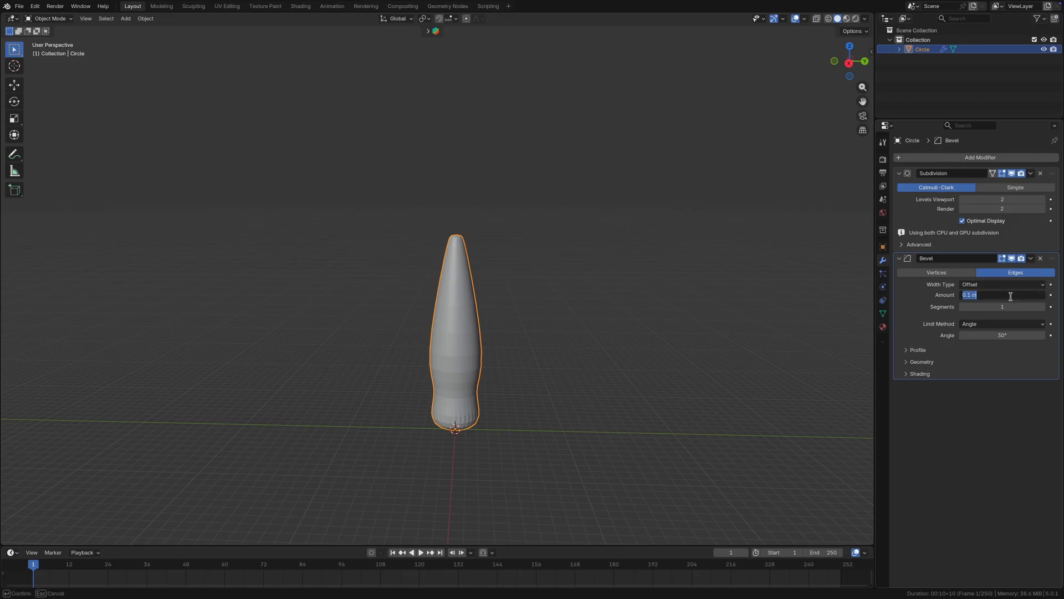
key(BackSpace)
key(Return)
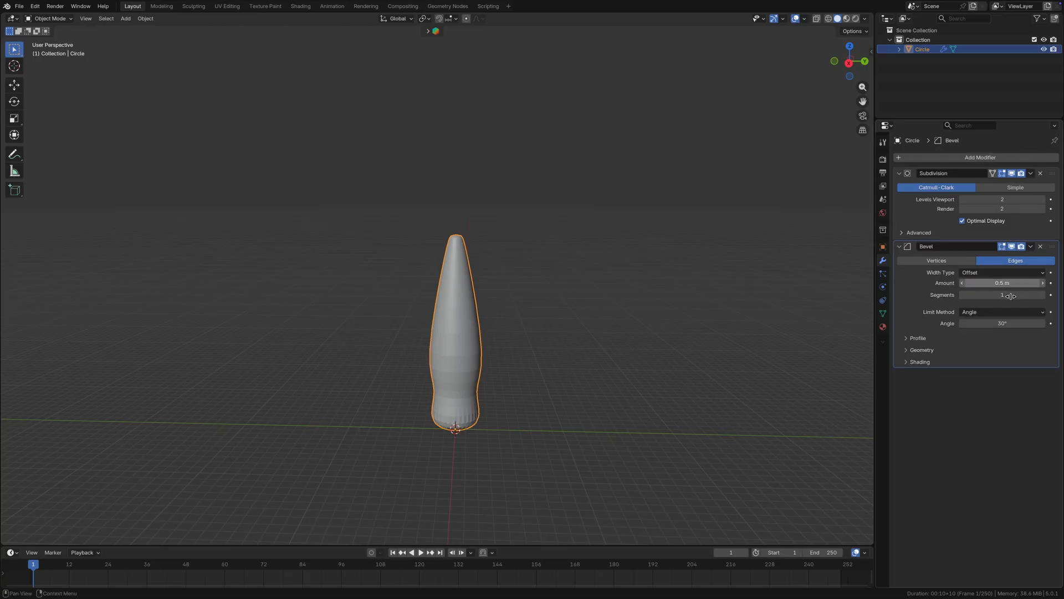
Add a Solidify modifier to the lamp with a thickness of 0.015 m.
click(937, 157)
click(929, 195)
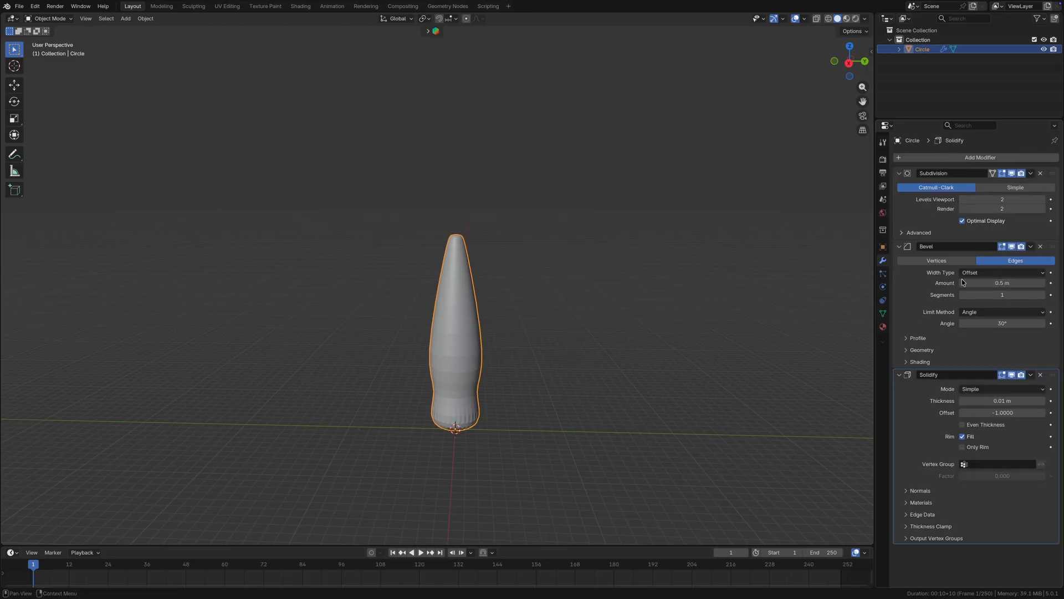
click(1017, 401)
key(BackSpace)
text(0)
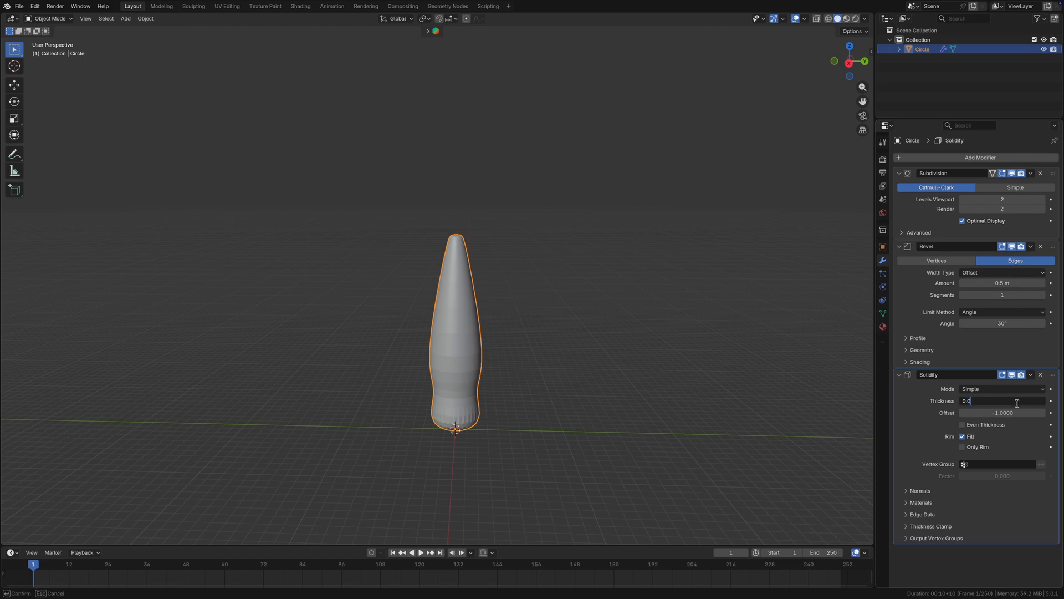
key(Return)
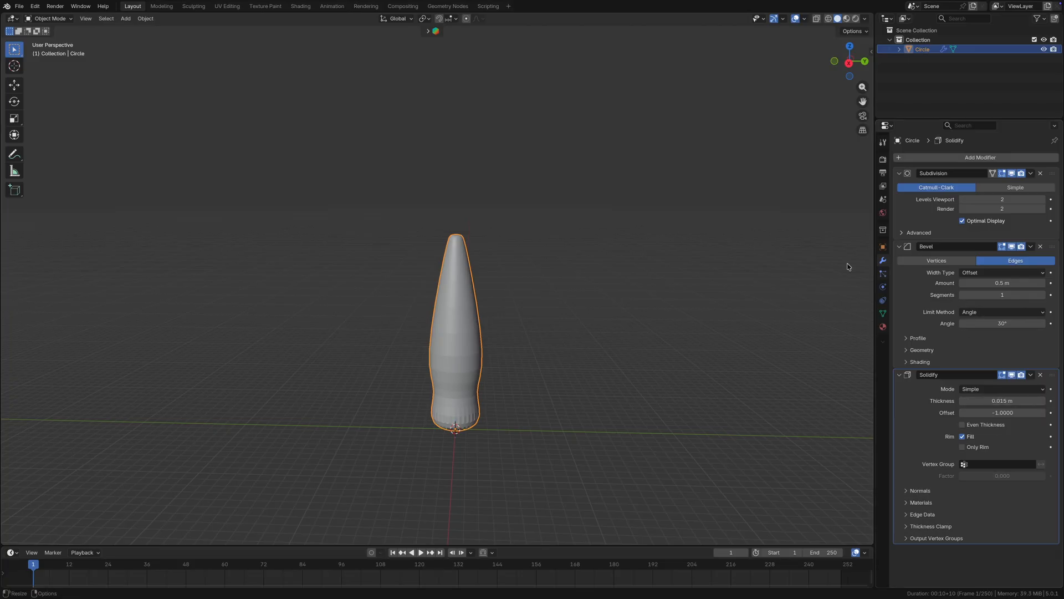
Add supporting loop cuts along the lamp's sections to sharpen its profile, and apply Shade Auto Smooth to the object.
key(Tab)
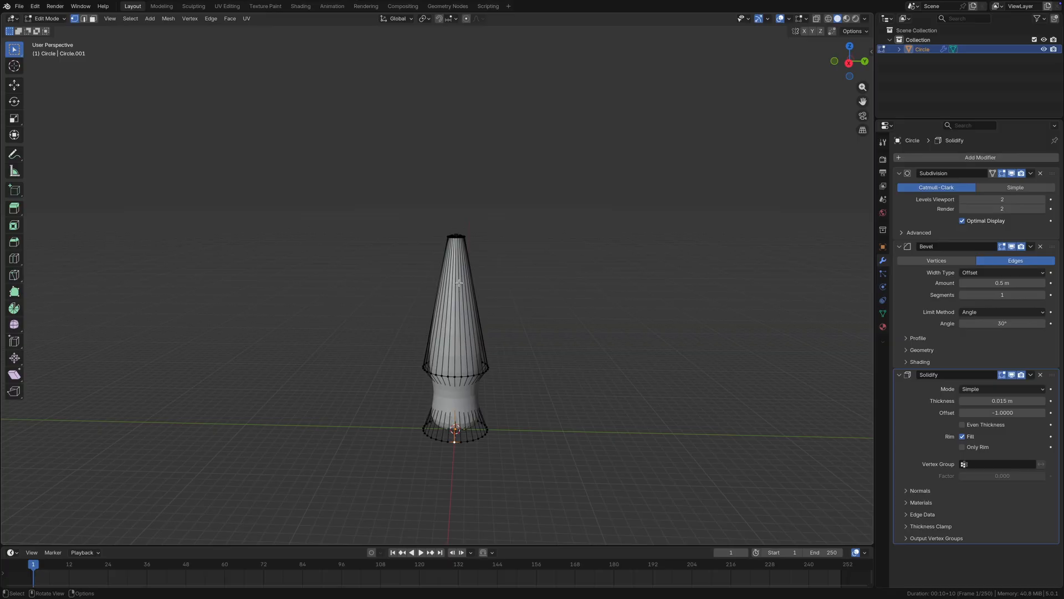
key(ctrl+r)
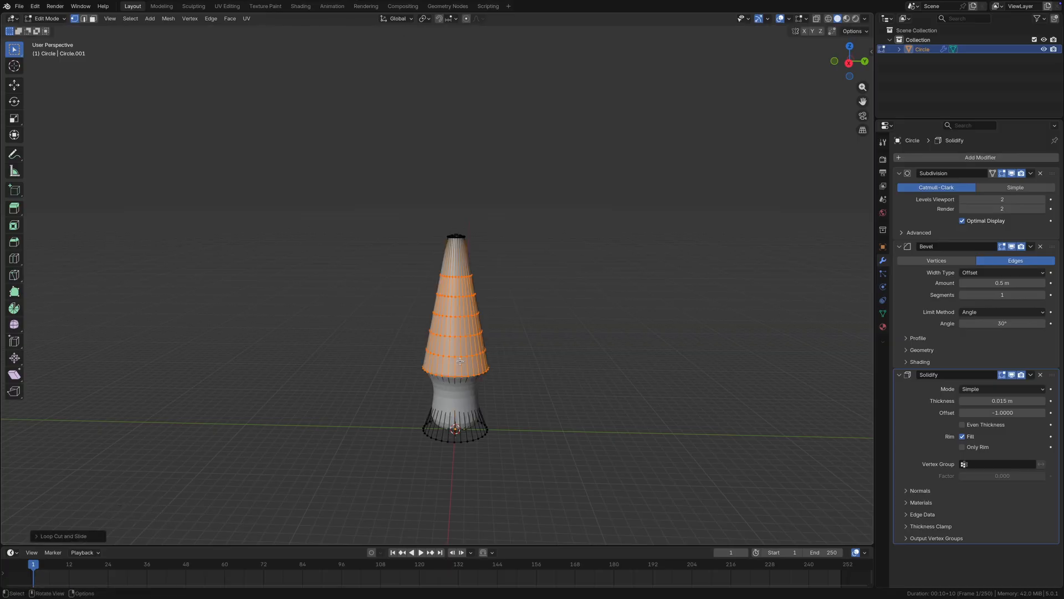
right_click(444, 377)
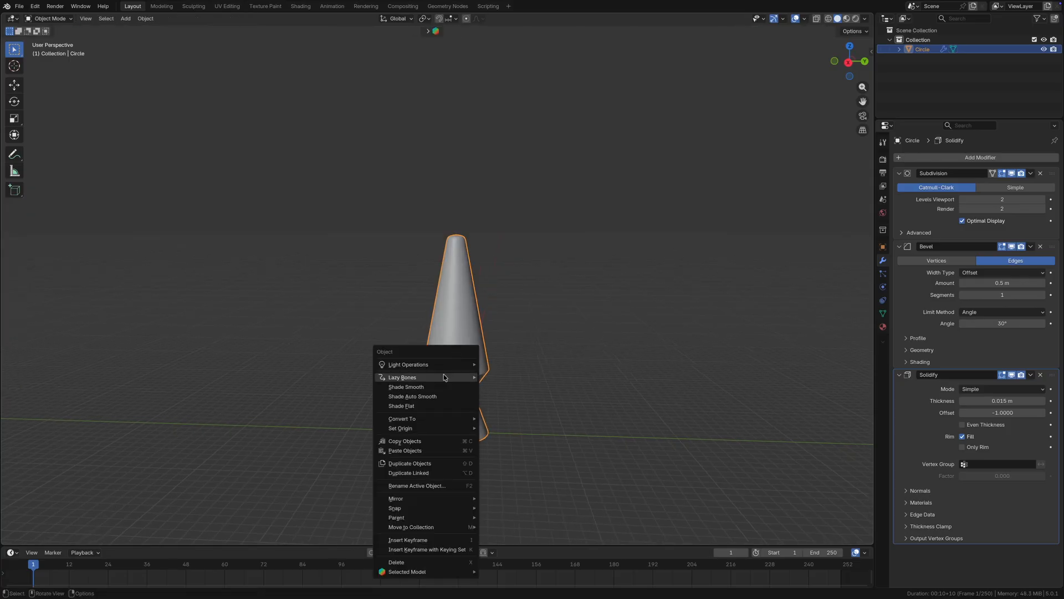
click(422, 396)
click(400, 335)
Select the tall tapered middle section through the mesh in right view and separate it into its own object.
key(Tab)
key(KP_3)
key(shift+z)
click(325, 250)
drag(344, 253, 558, 374)
key(p)
click(466, 291)
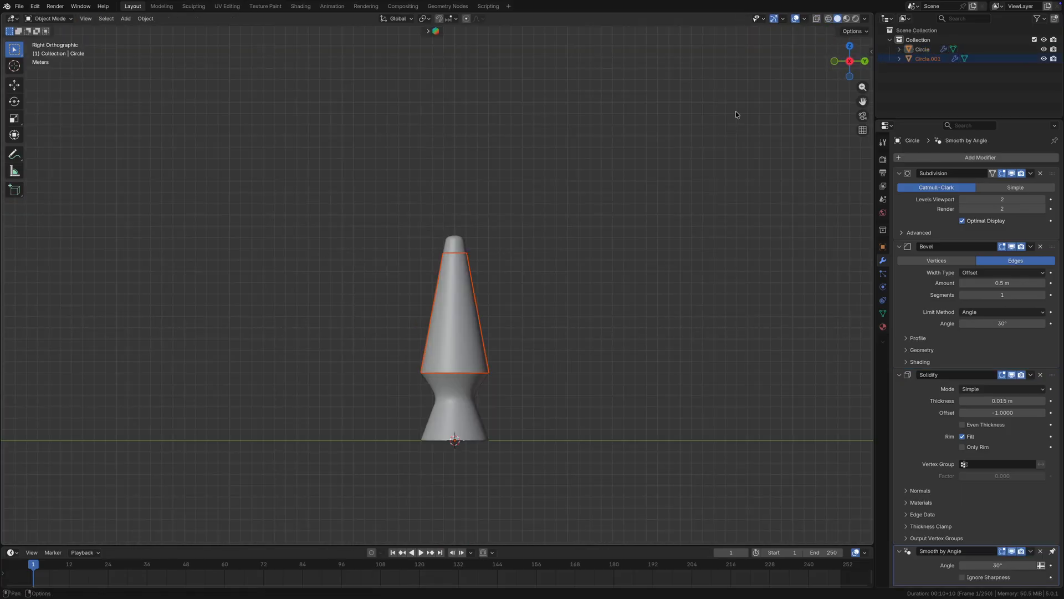
Create a new material for the base-and-cap object and set its Metallic value to 1.000.
middle_drag(737, 114, 730, 135)
click(455, 298)
click(490, 288)
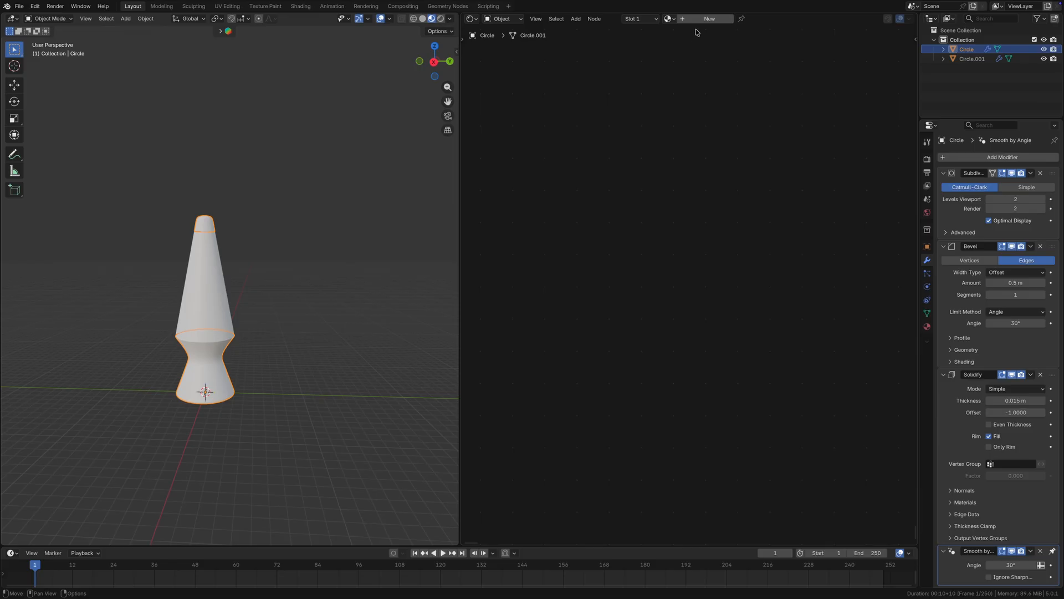
click(699, 21)
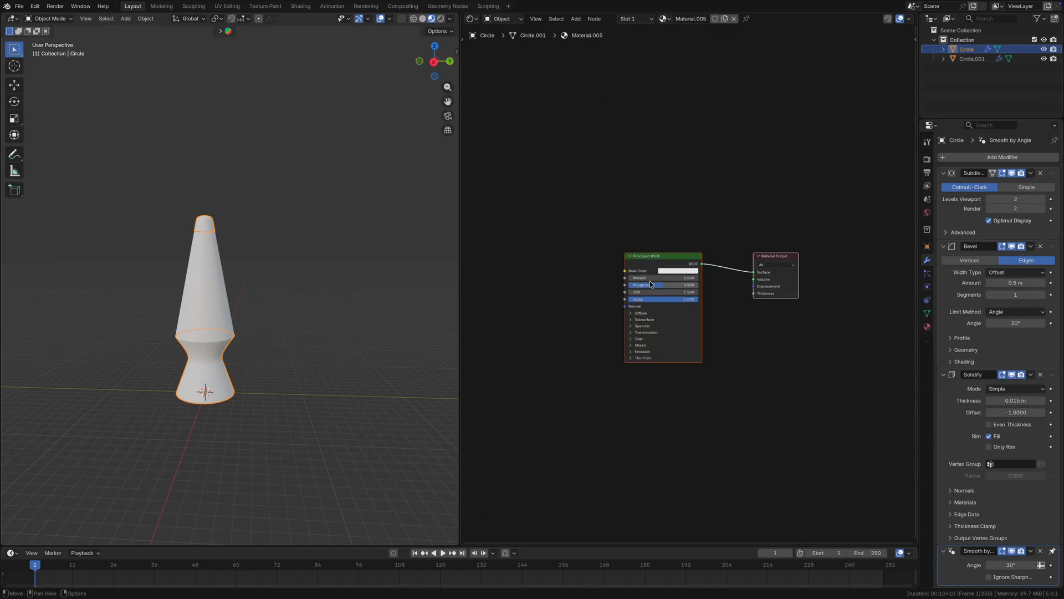
drag(647, 278, 699, 280)
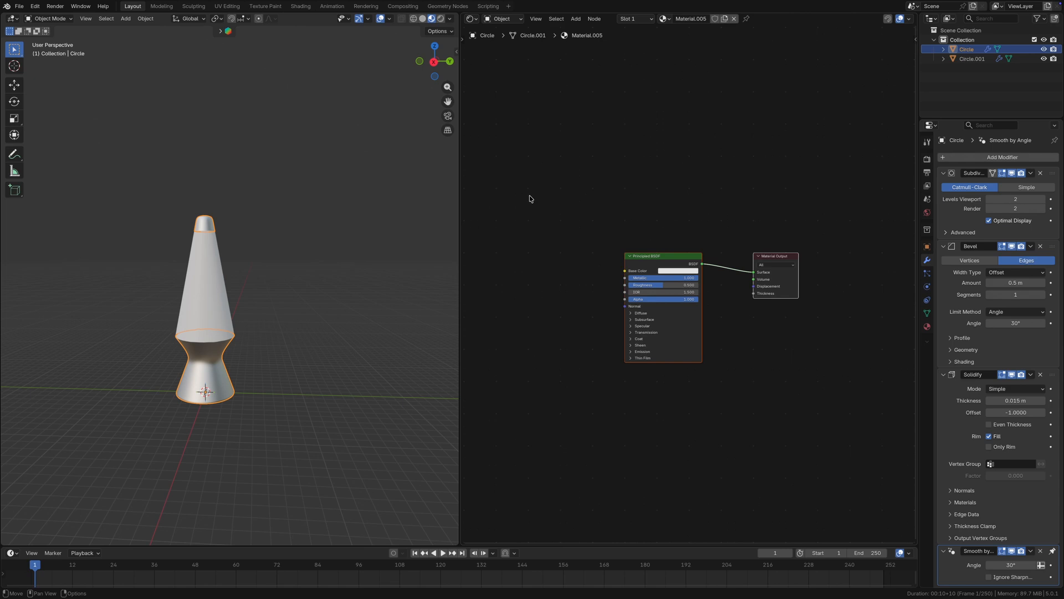
Add a Voronoi Texture node to the metal material and place it well before the Principled BSDF node.
key(shift+a)
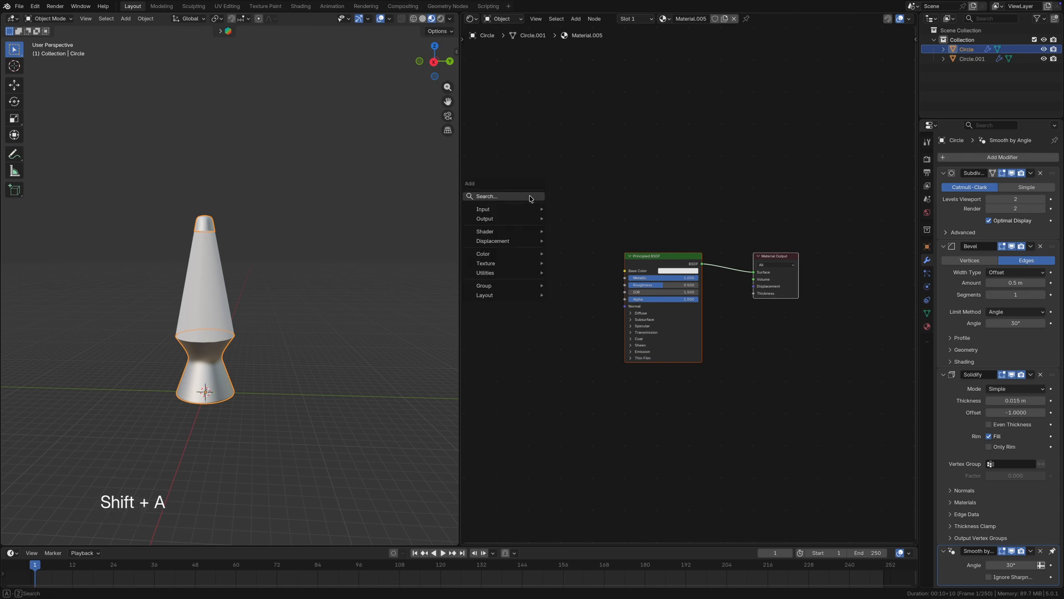
click(530, 197)
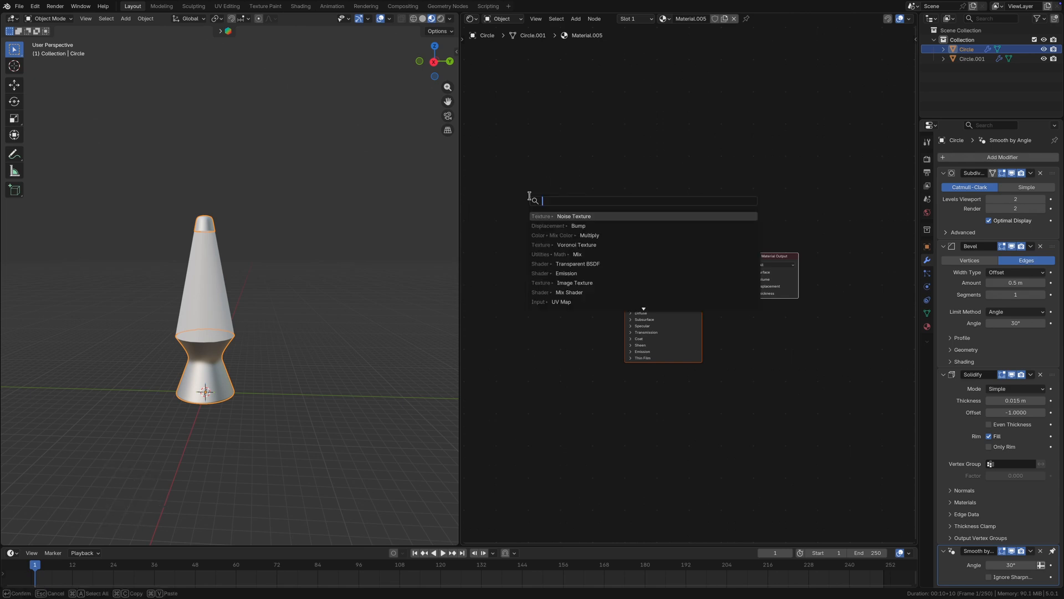
click(595, 245)
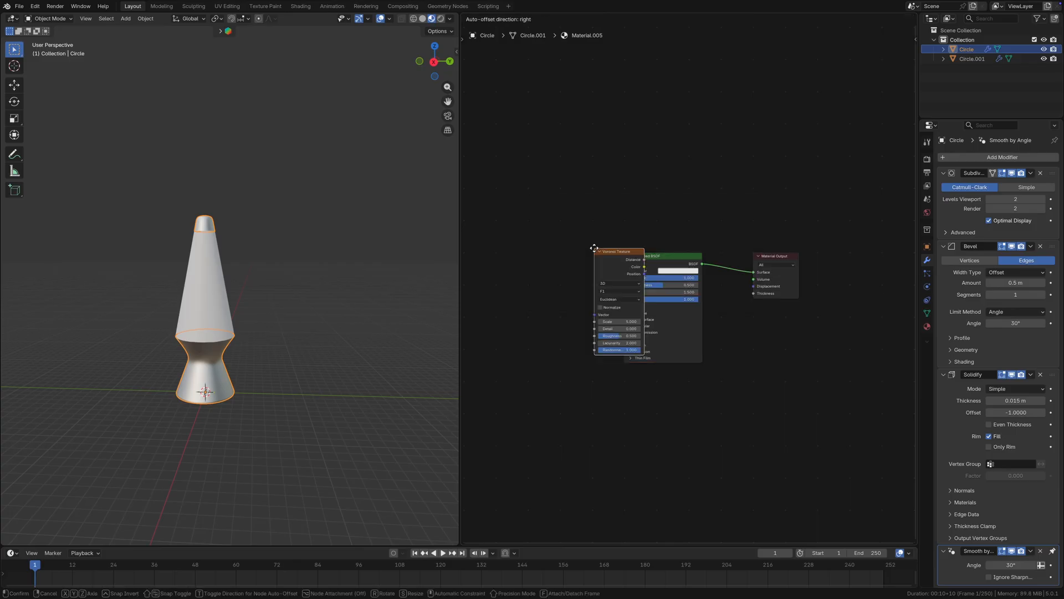
click(470, 154)
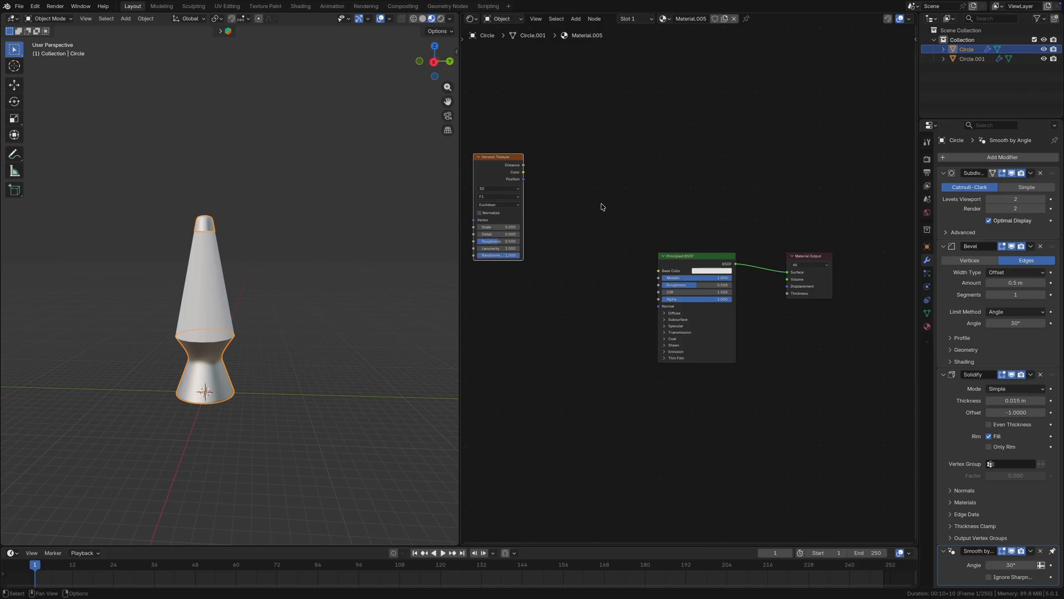
Add a Multiply color node beside the Voronoi Texture and connect the texture's Distance output to its B input.
key(shift+a)
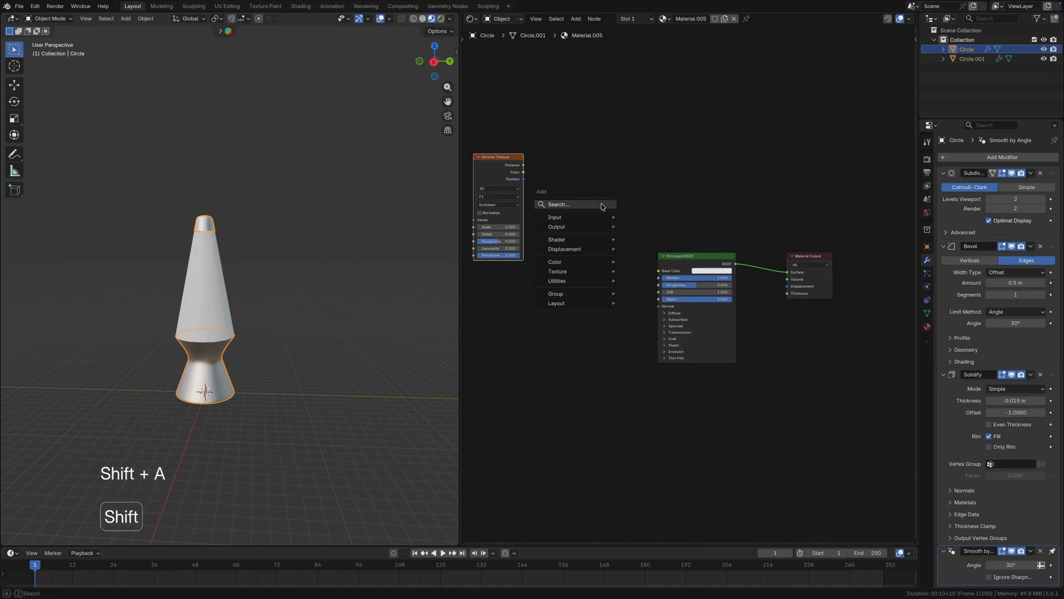
click(602, 205)
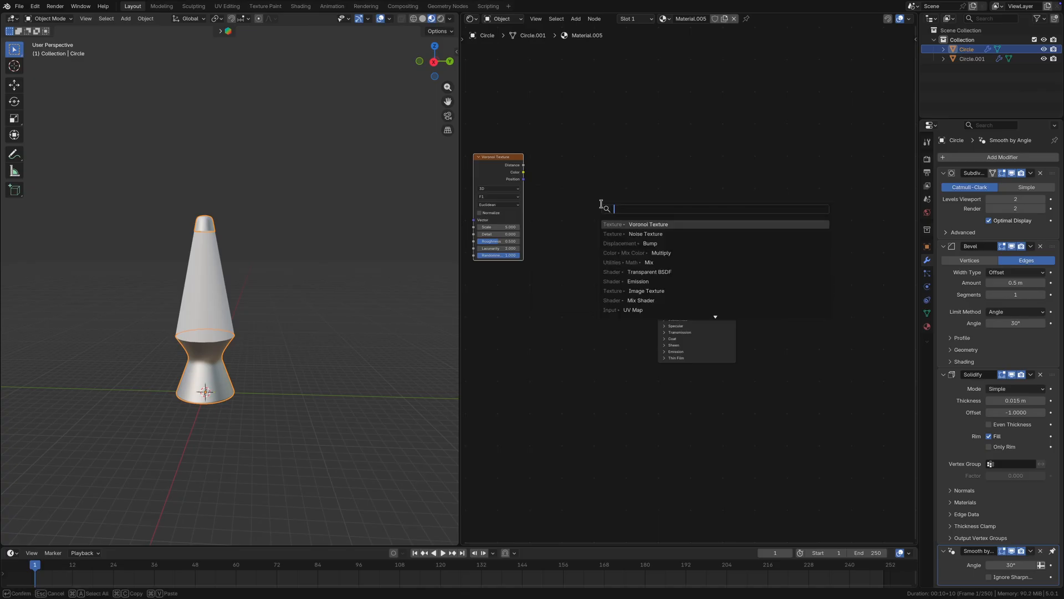
click(659, 253)
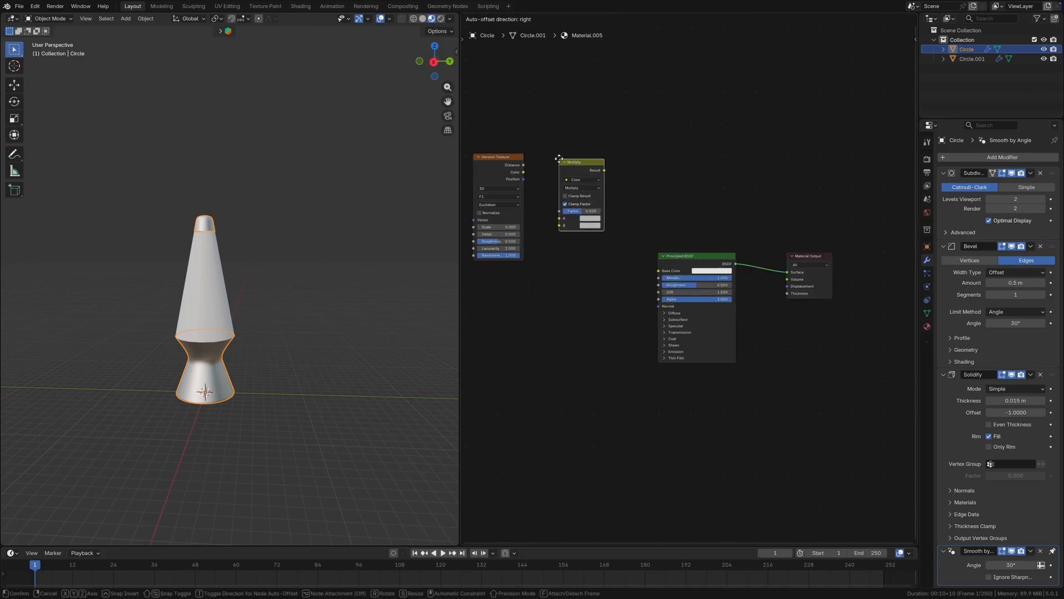
click(561, 164)
drag(523, 165, 563, 228)
Darken the Multiply node's A color to near-black and connect its Result to the Principled BSDF's Base Color.
click(591, 221)
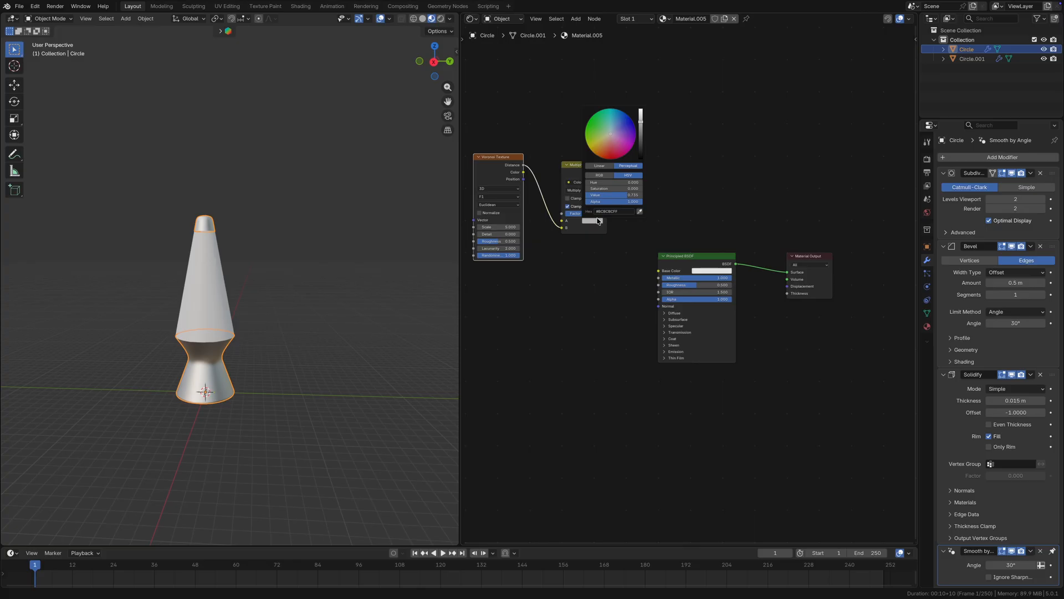
drag(642, 143, 641, 149)
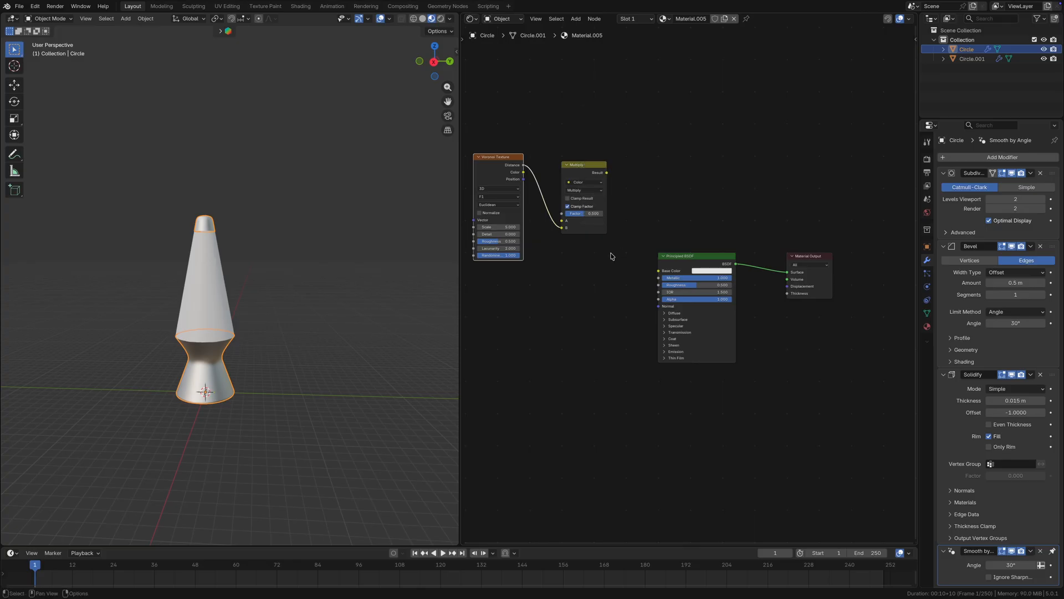
drag(607, 172, 658, 272)
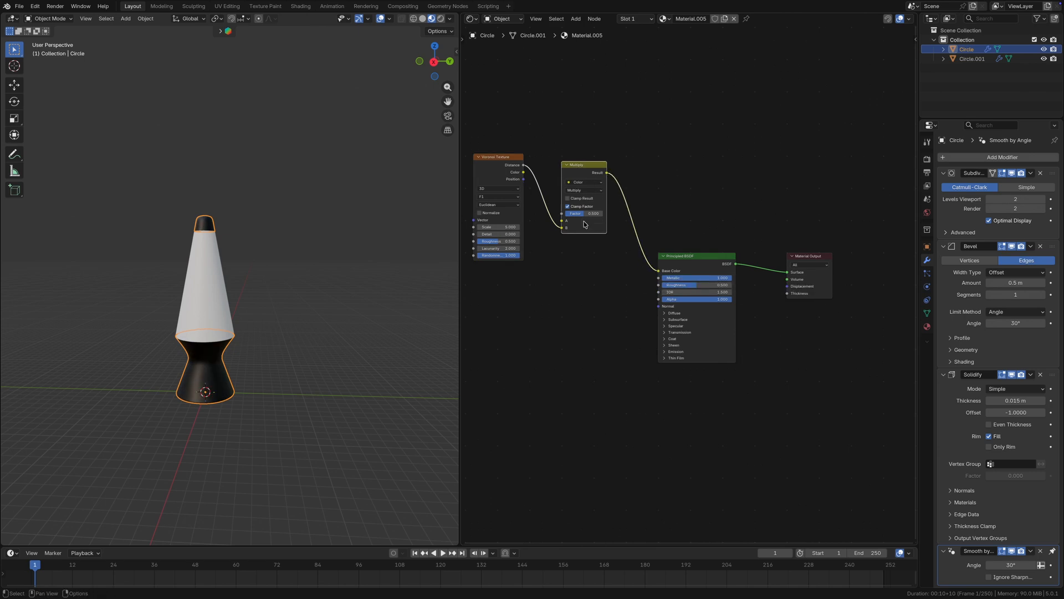
Adjust the Voronoi Texture's Scale and add a Noise Texture node below it.
click(501, 227)
key(Return)
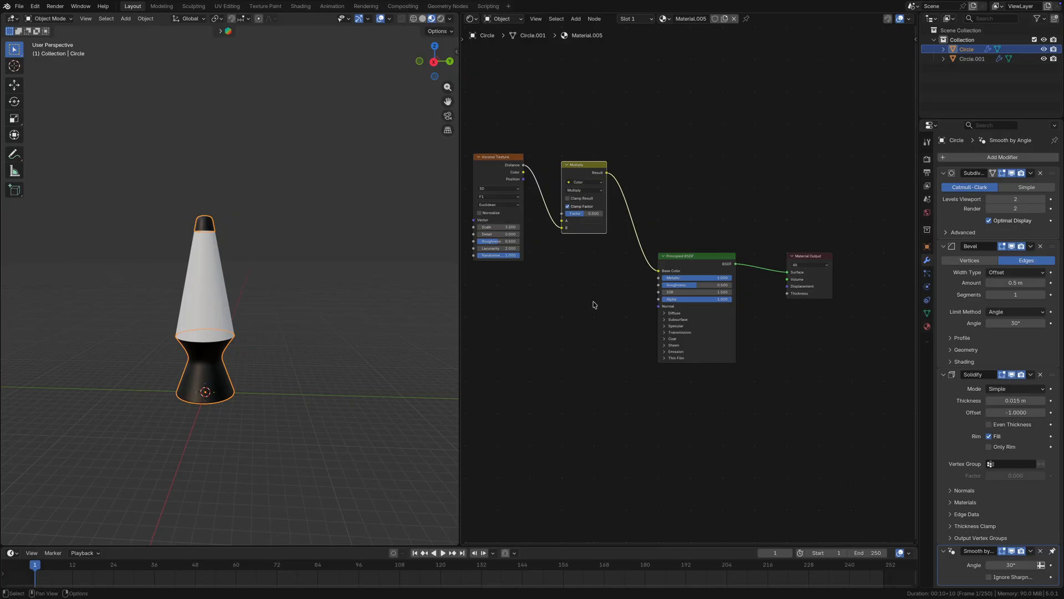
key(shift+a)
click(538, 333)
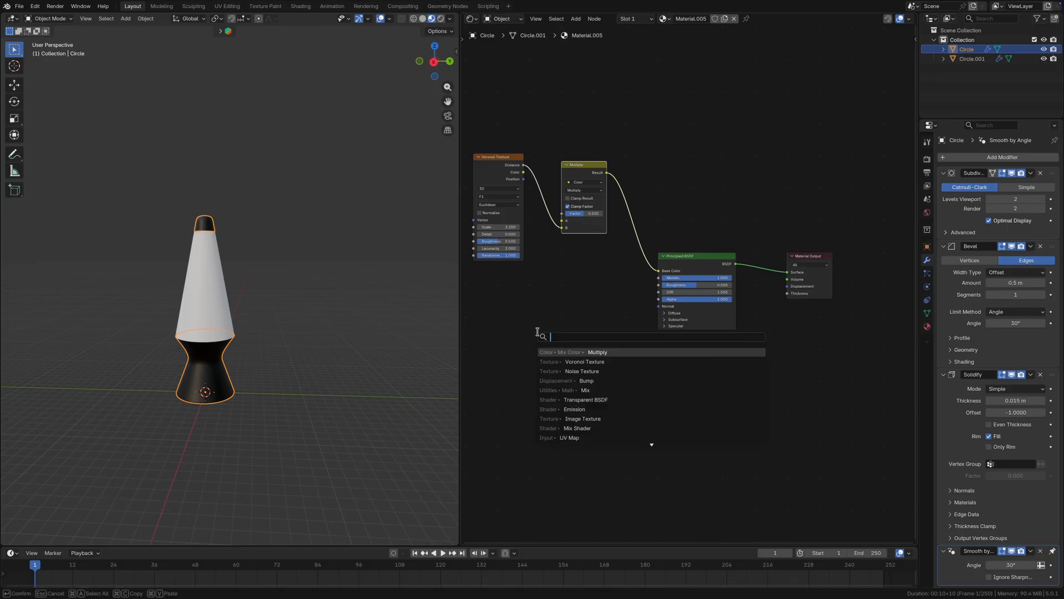
click(598, 370)
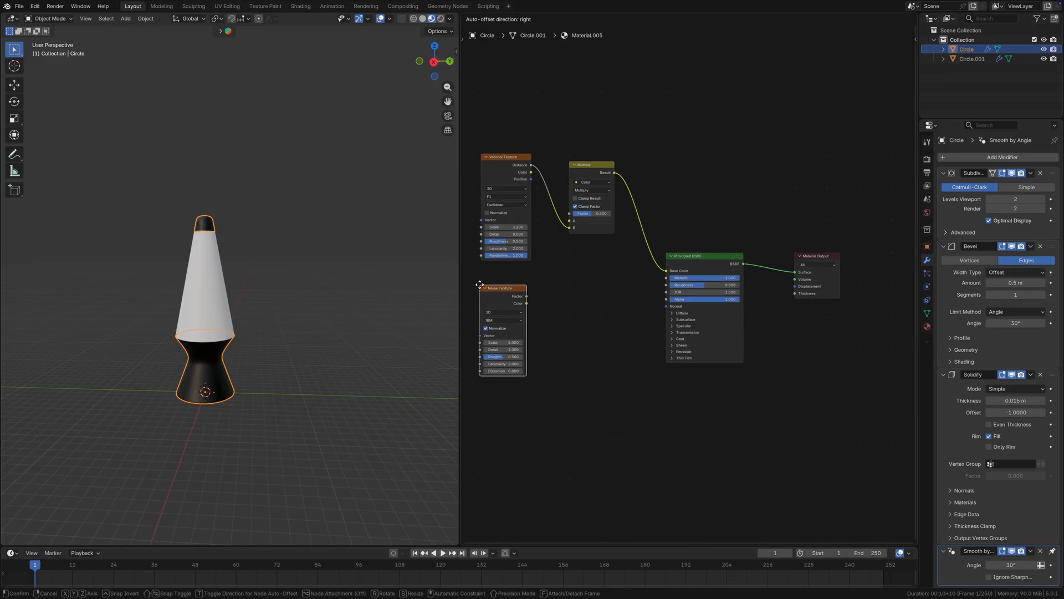
click(484, 288)
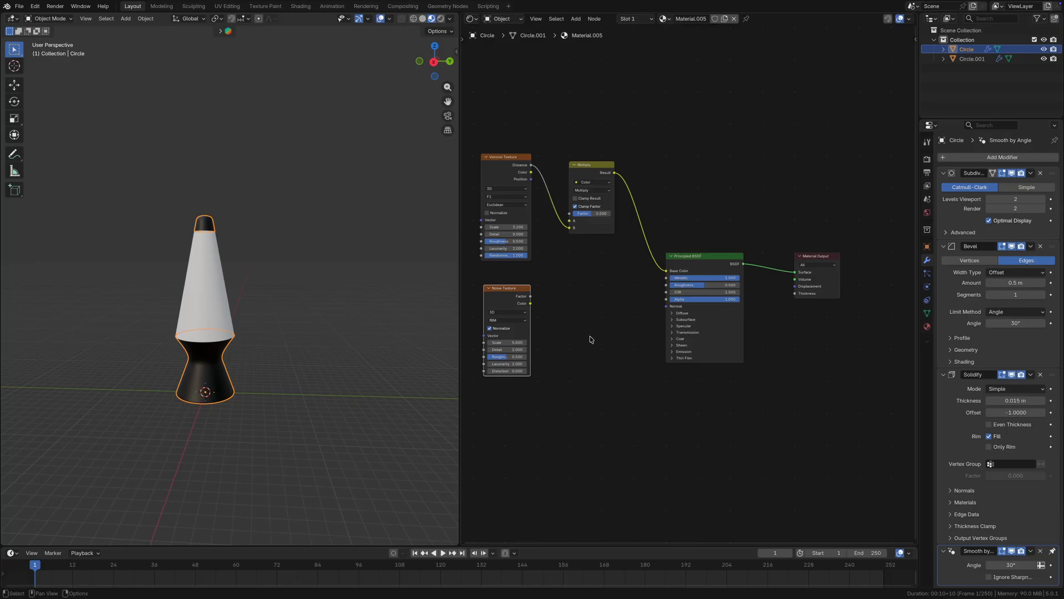
Add a Bump node beside the Noise Texture and connect the noise Factor output to the Bump's Height input.
key(shift+a)
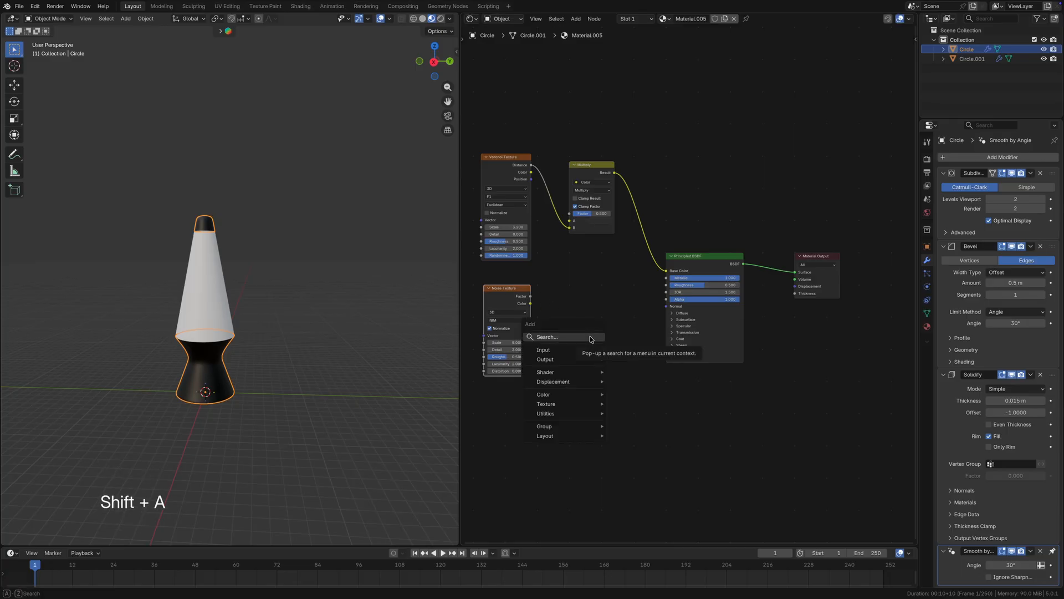
click(591, 337)
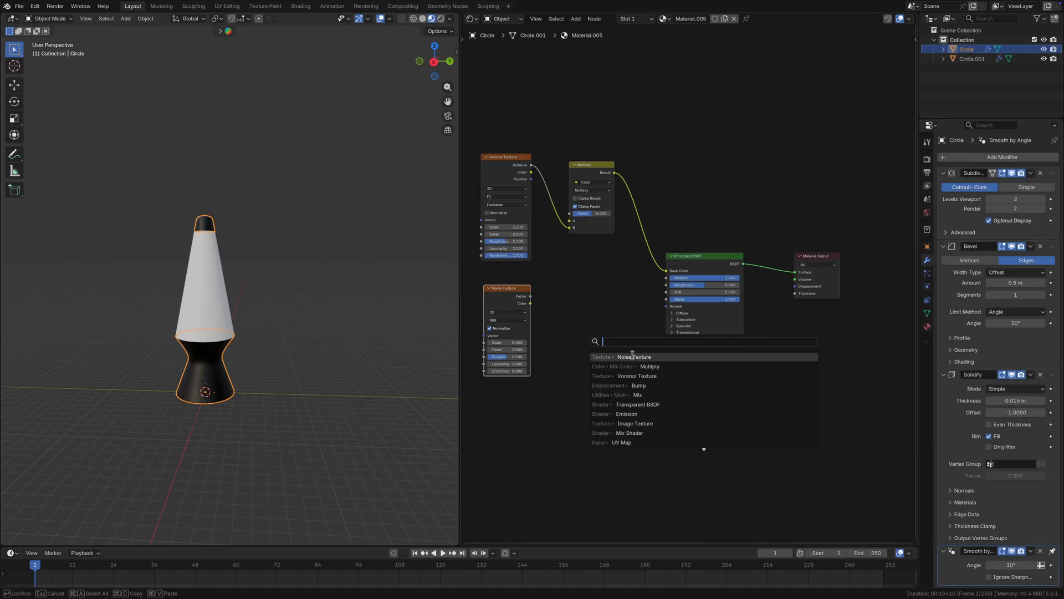
click(637, 386)
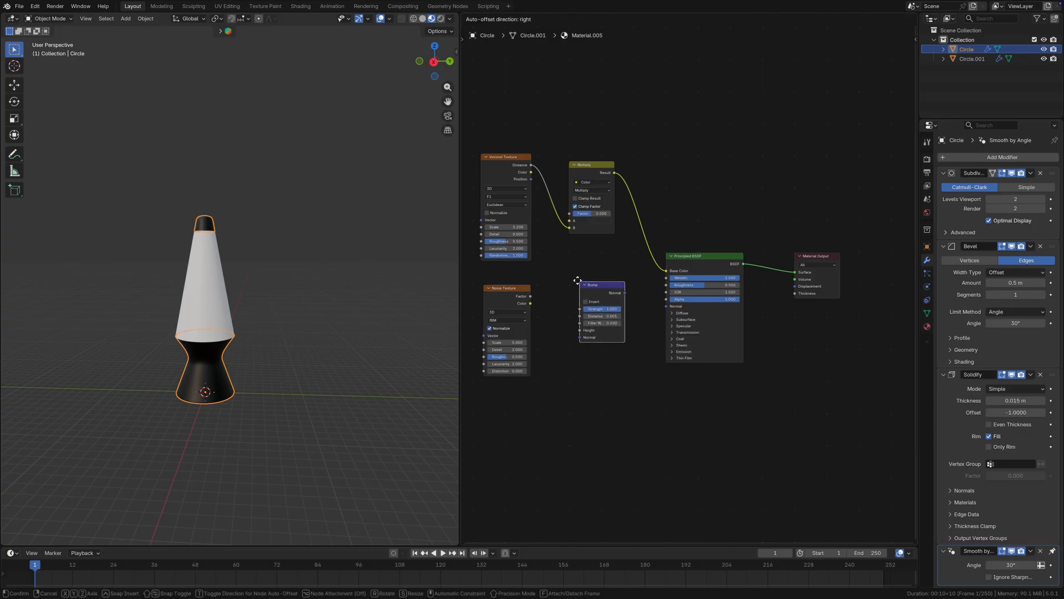
click(575, 287)
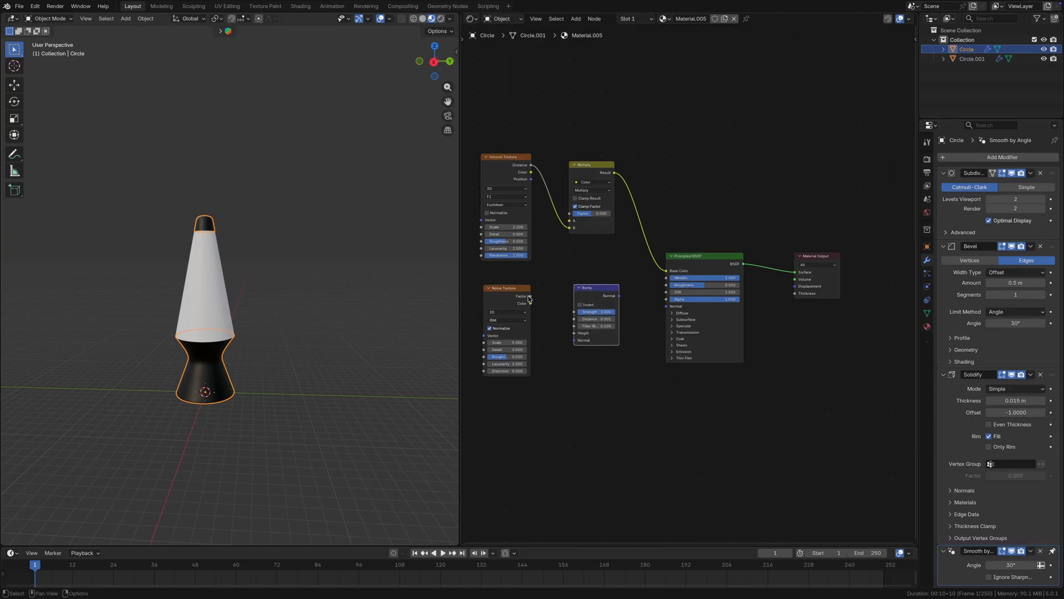
drag(531, 296, 574, 334)
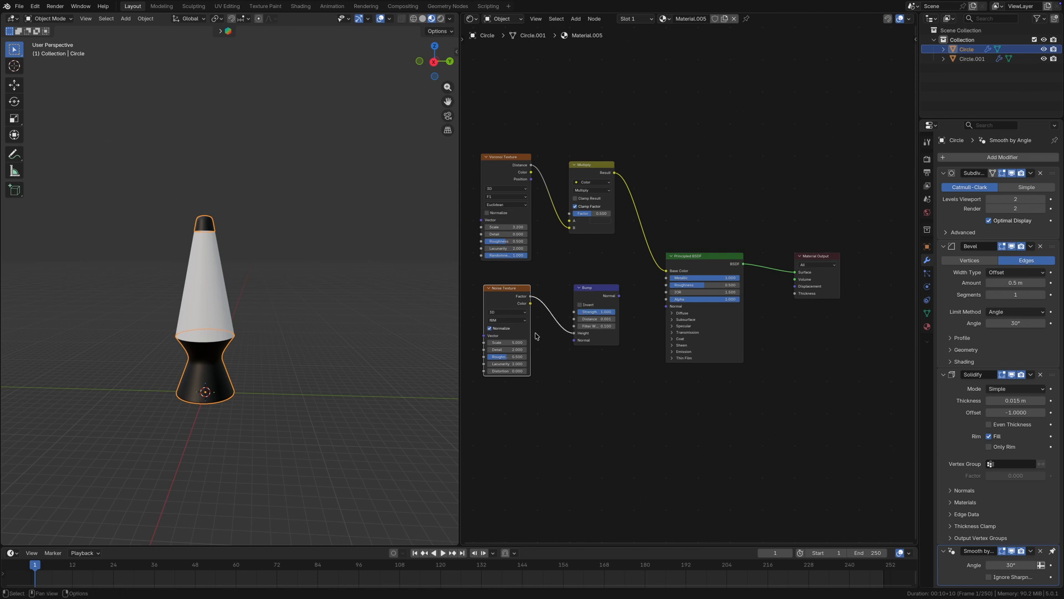
Set the Noise Texture's Scale to 500 and its Detail to 3.
click(505, 342)
text(50)
key(Return)
click(503, 347)
text(3)
key(Return)
Set the Bump Strength to 0.1 and connect its Normal output to the Principled BSDF's Roughness and Normal inputs.
click(604, 312)
text(0.1)
key(Return)
mouse_move(619, 295)
mouse_down()
mouse_move(665, 308)
mouse_move(645, 291)
mouse_move(666, 285)
mouse_up()
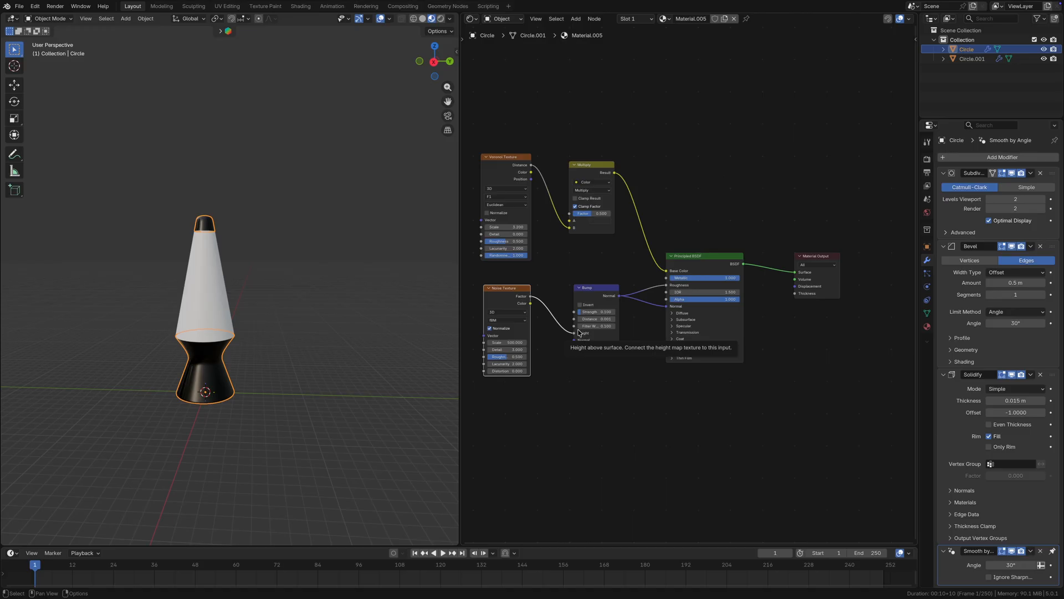
Set the Bump node's Distance to 50.
drag(592, 319, 592, 320)
key(BackSpace)
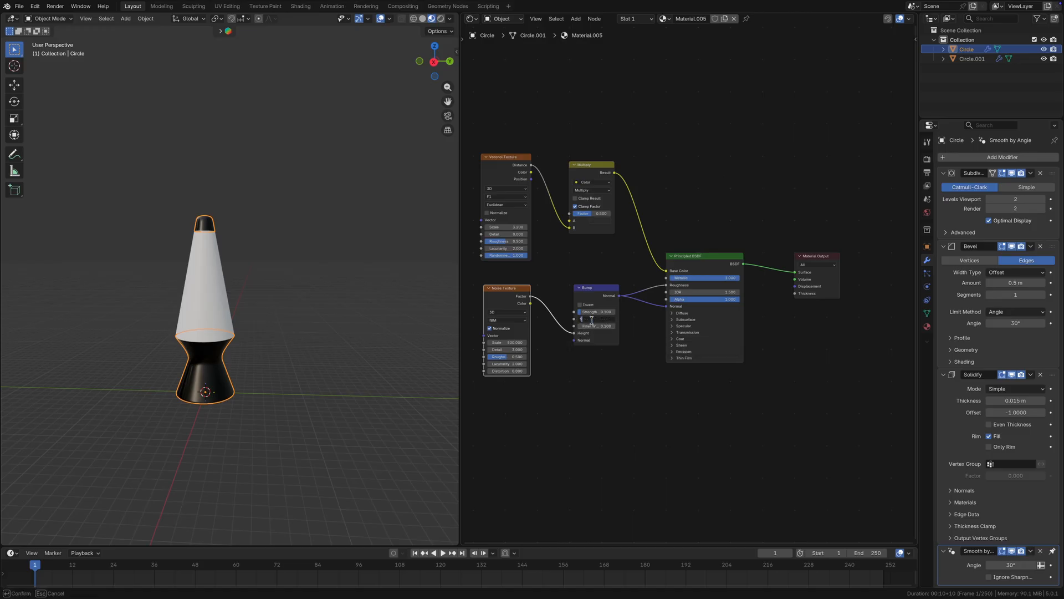
text(50)
key(Return)
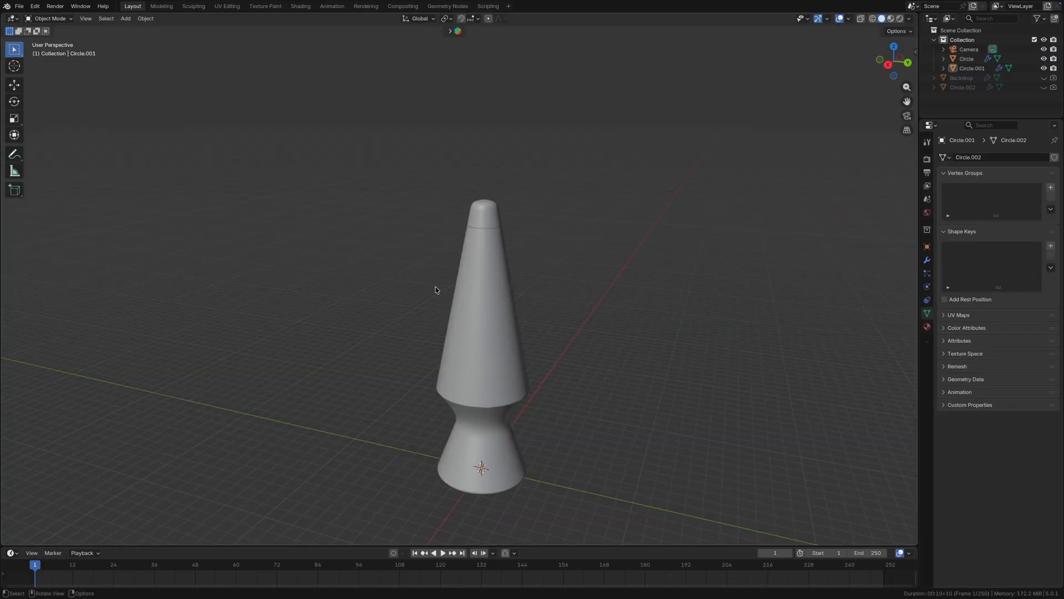
Select the lamp's tapered glass section and create a new material for it in the Shading workspace.
click(464, 294)
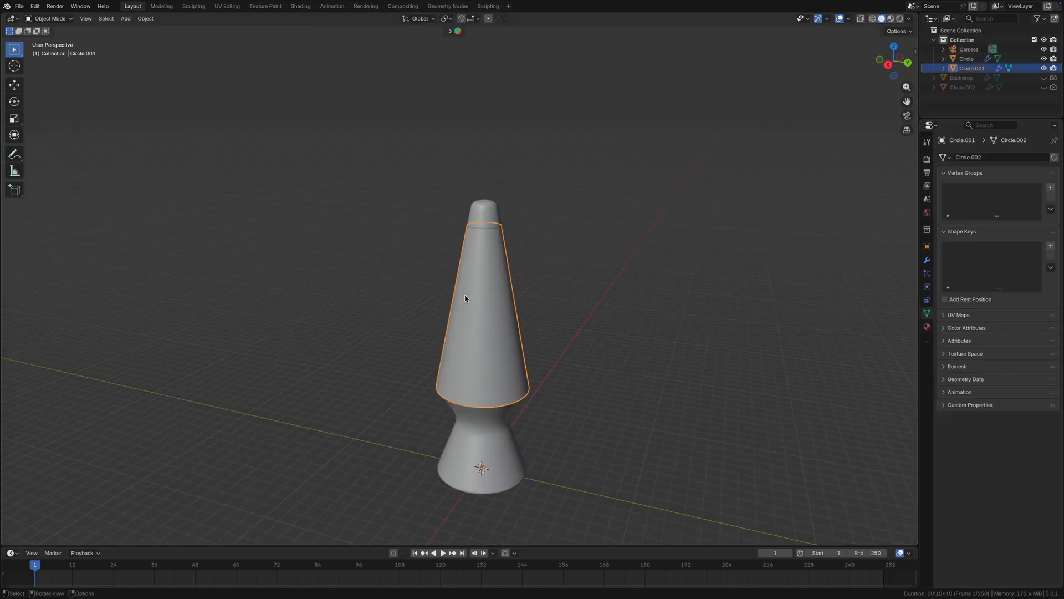
click(301, 7)
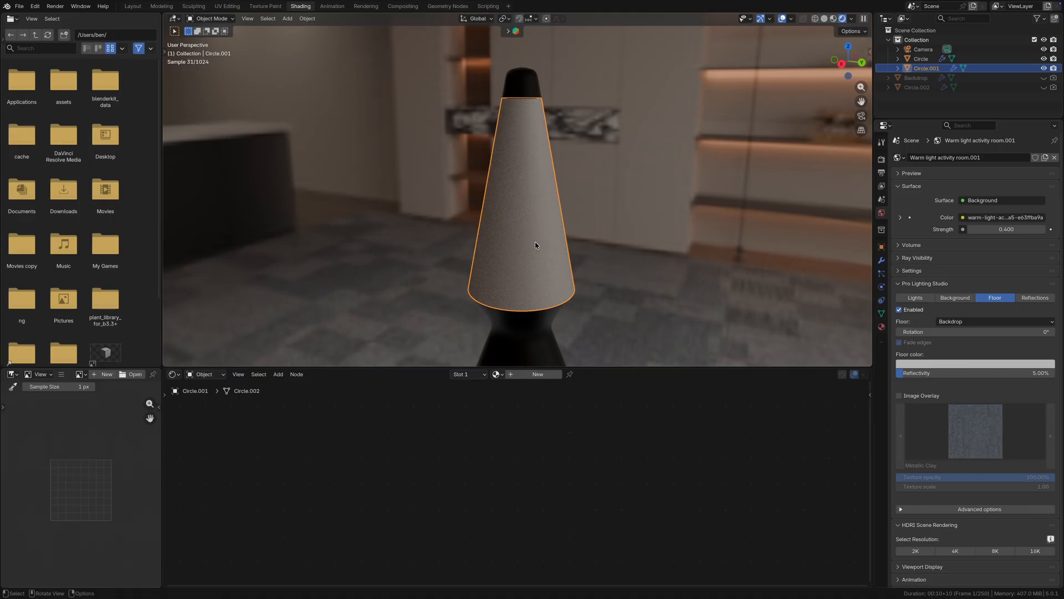
click(536, 374)
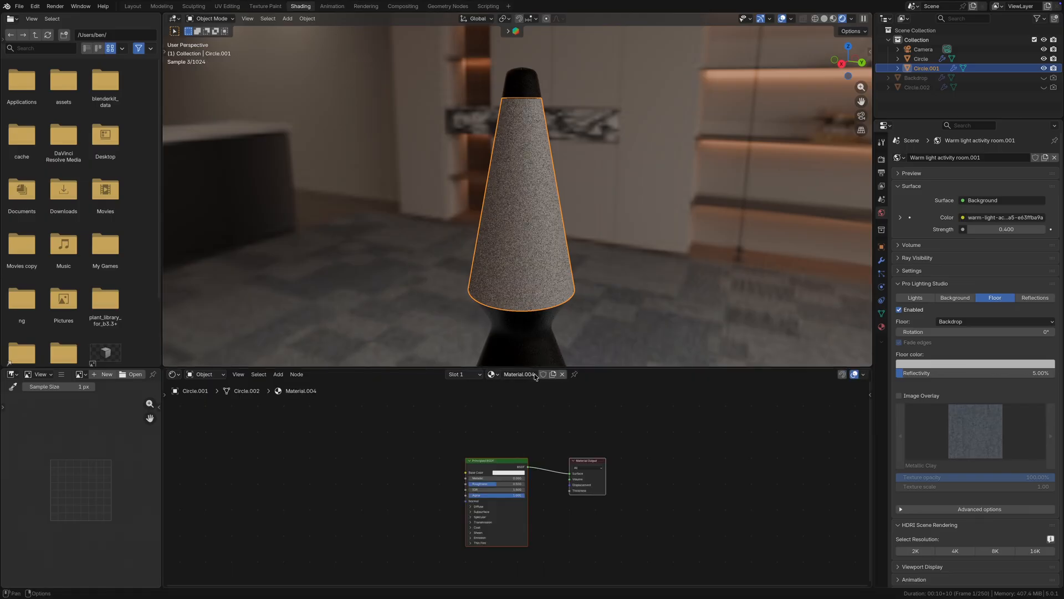
Set the glass material's Metallic value to 0.766 and its Roughness to 0.
scroll(507, 477, up, 2)
click(474, 475)
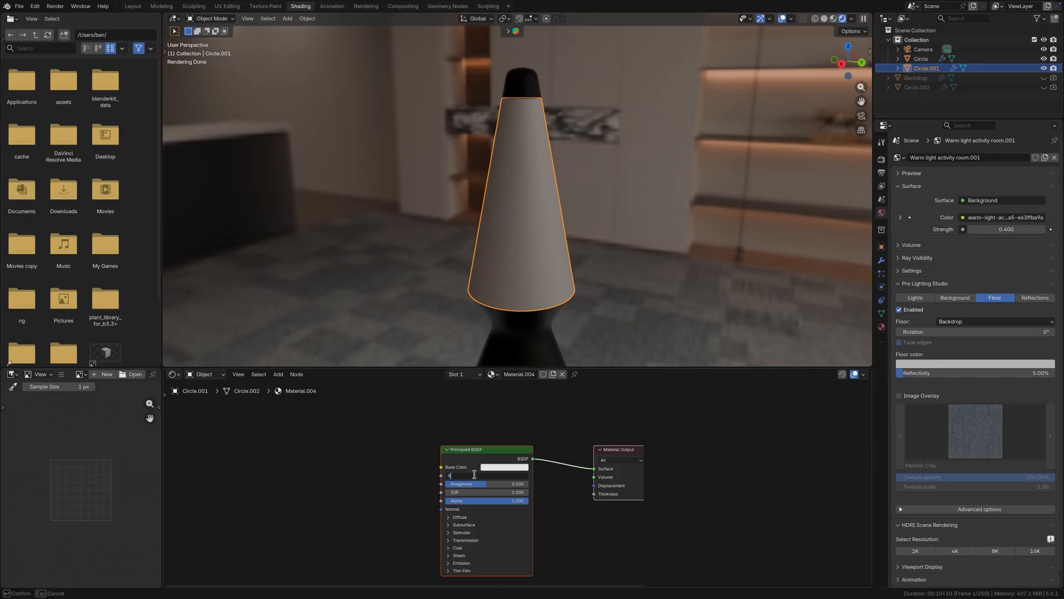
text(0.766)
key(Return)
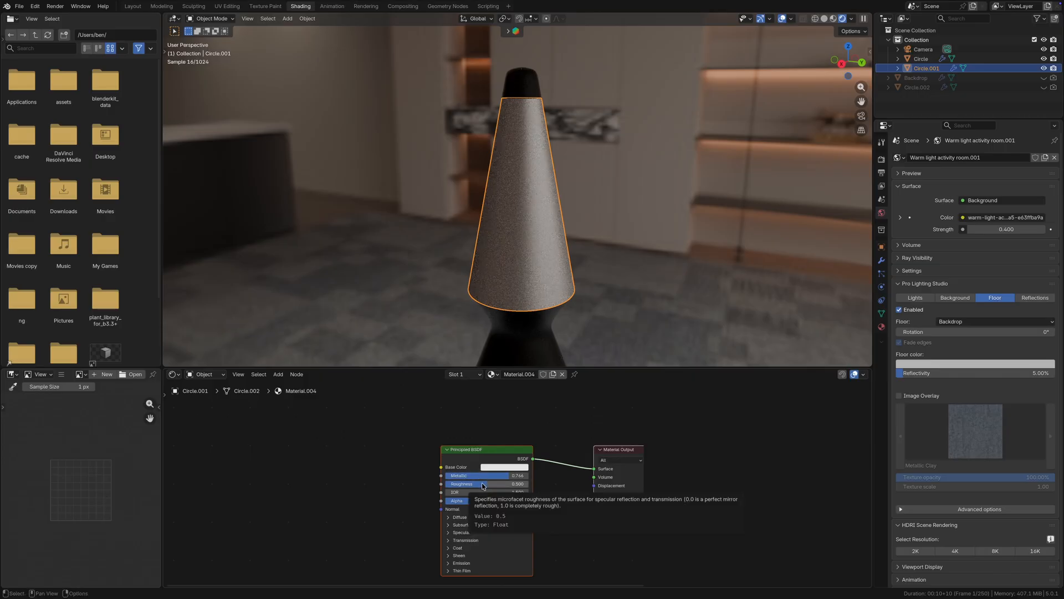
drag(471, 484, 444, 486)
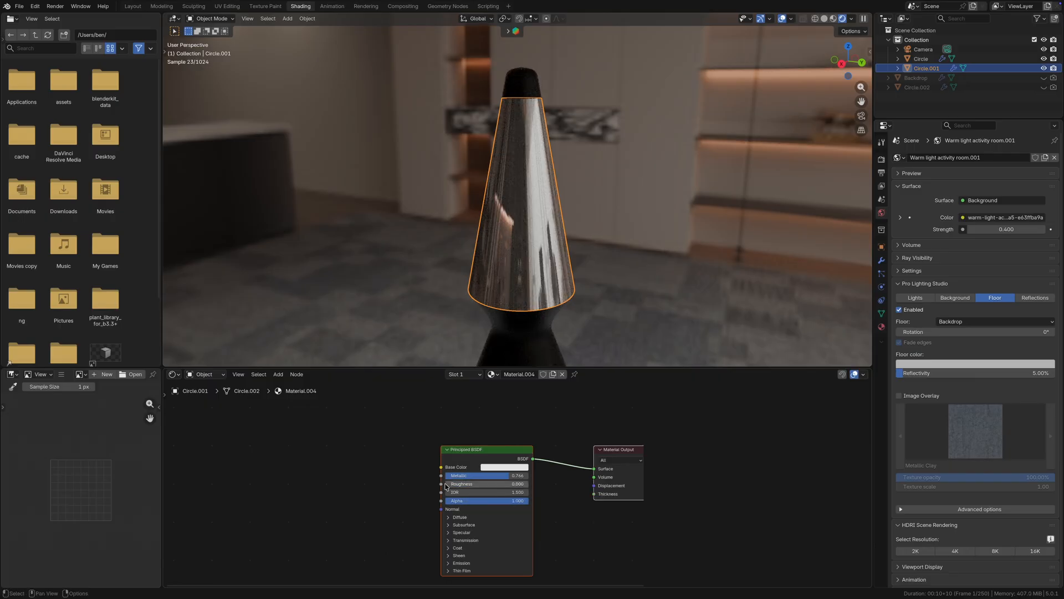
Spread the Principled BSDF and Material Output nodes apart and insert a Mix Shader node between them.
scroll(513, 432, right, 5)
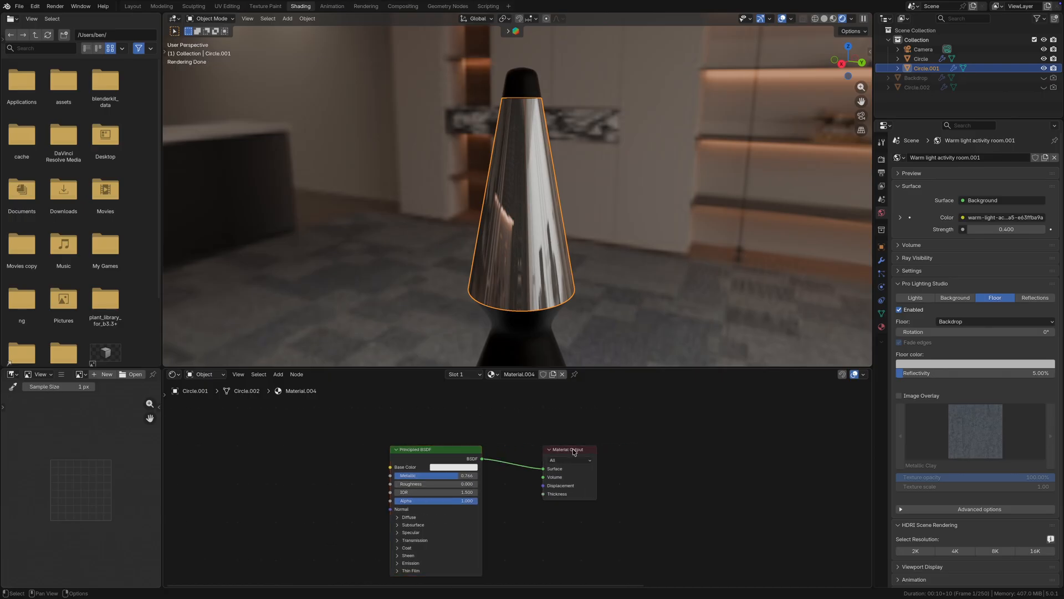
drag(574, 451, 605, 454)
drag(453, 448, 427, 449)
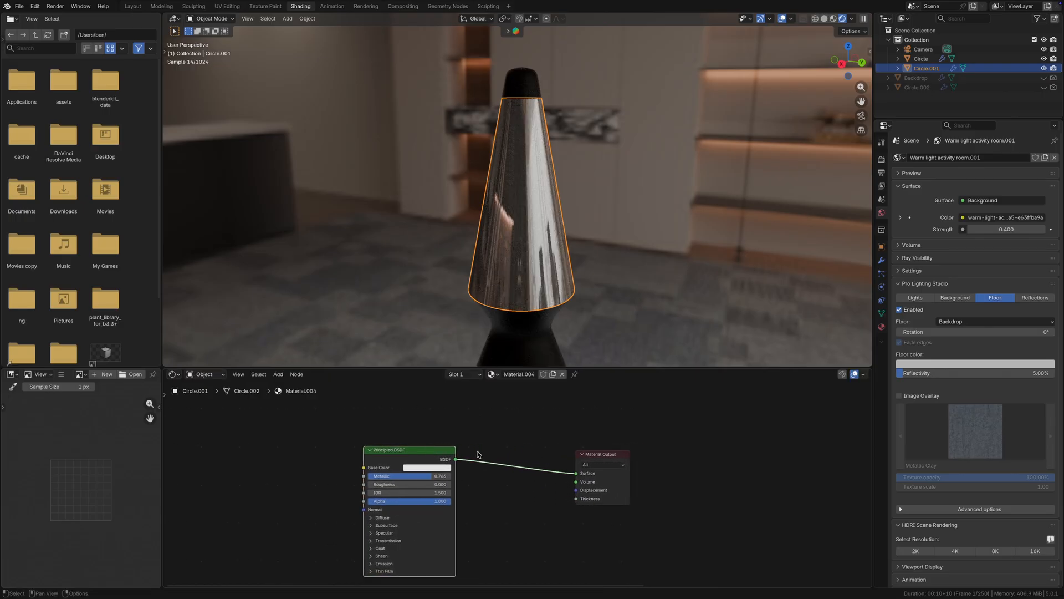
key(shift+a)
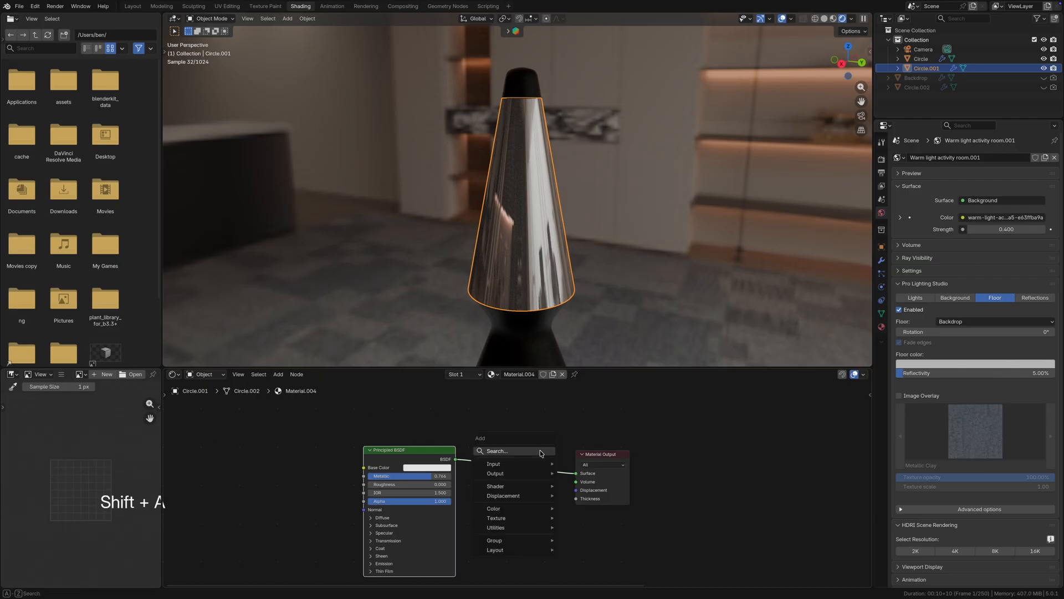
click(541, 452)
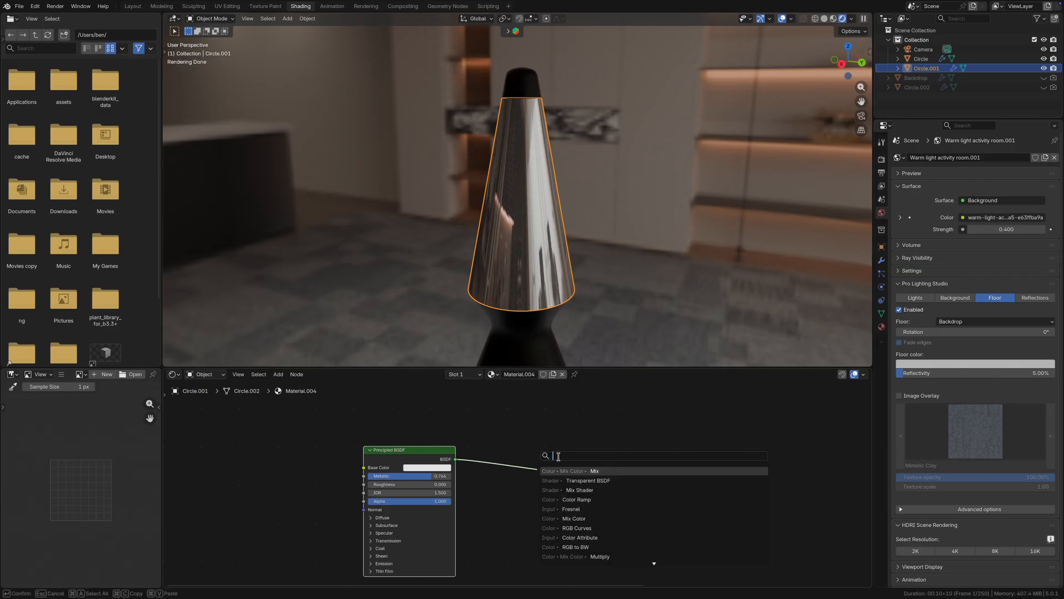
click(576, 489)
click(495, 445)
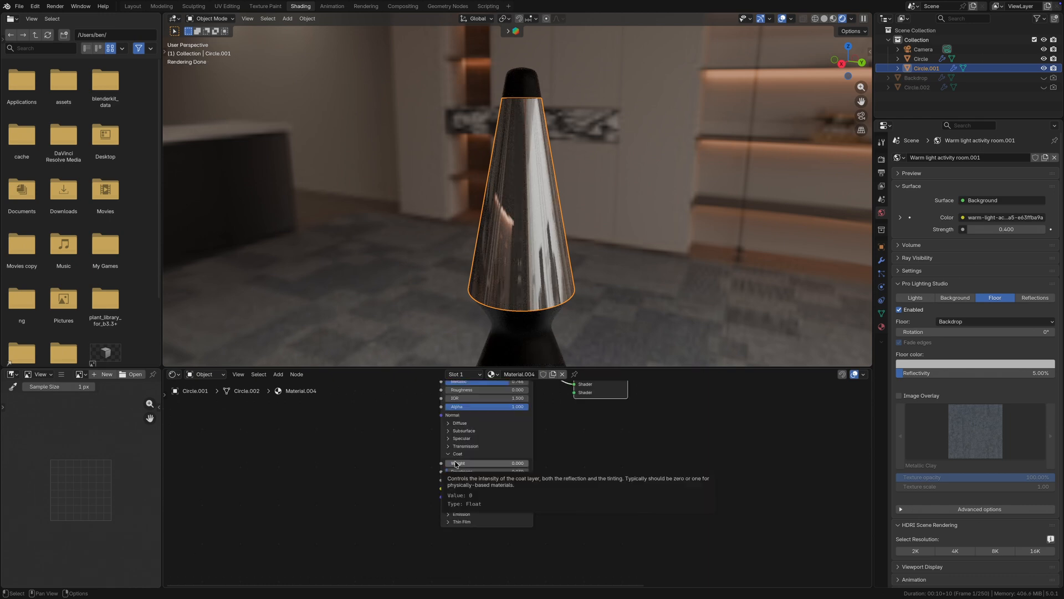
Set the glass shader's Coat Weight to 1.000, Coat Roughness to 0.000 and Coat IOR to 2.
mouse_move(460, 462)
mouse_down()
mouse_move(532, 463)
mouse_move(477, 472)
mouse_up()
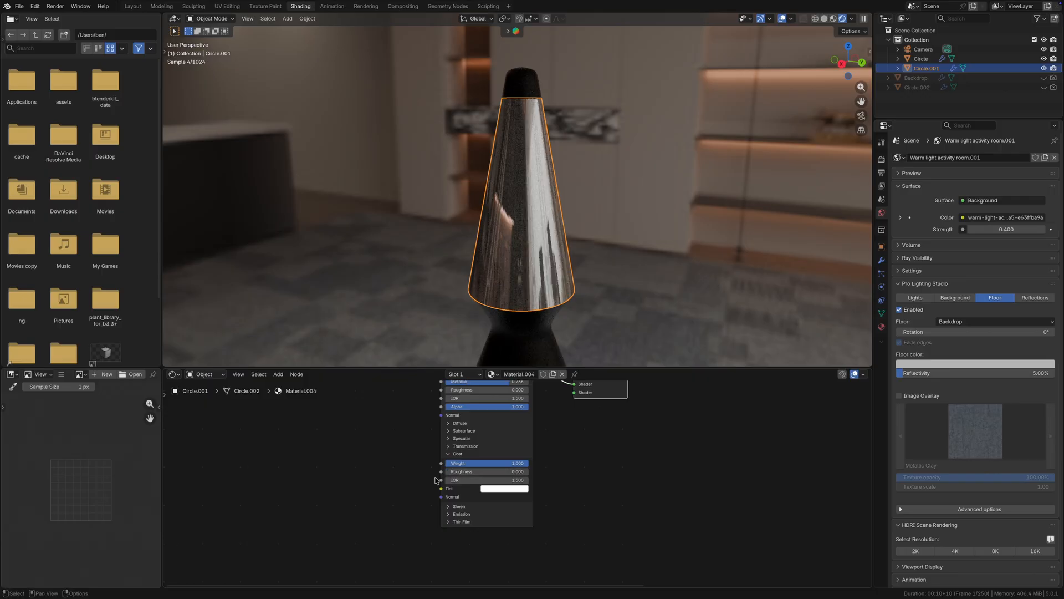
double_click(473, 480)
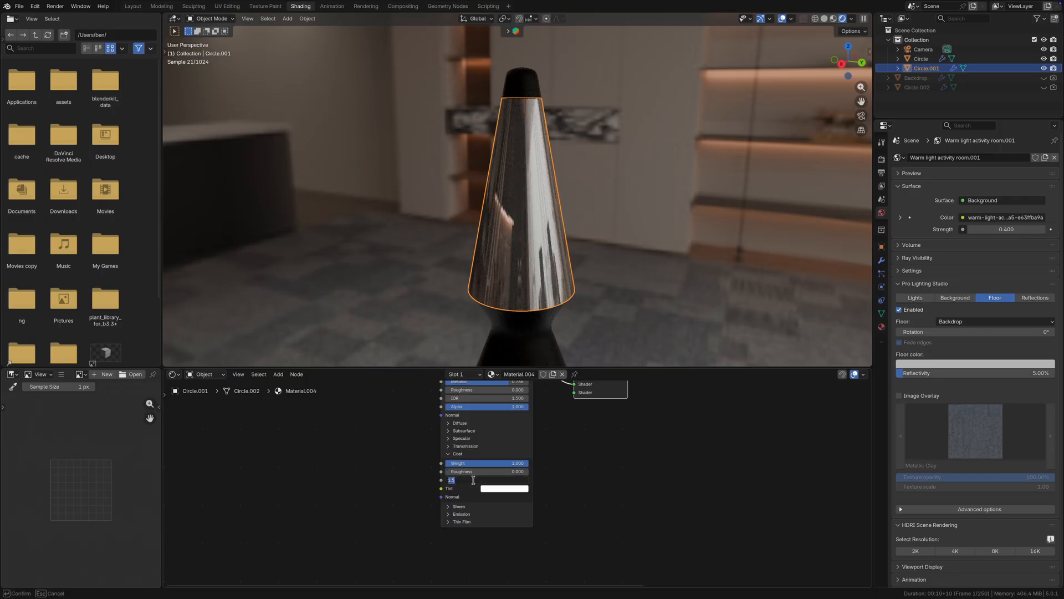
text(2)
key(Return)
Expand the glass shader's Emission settings and raise the emission Strength above zero.
click(463, 490)
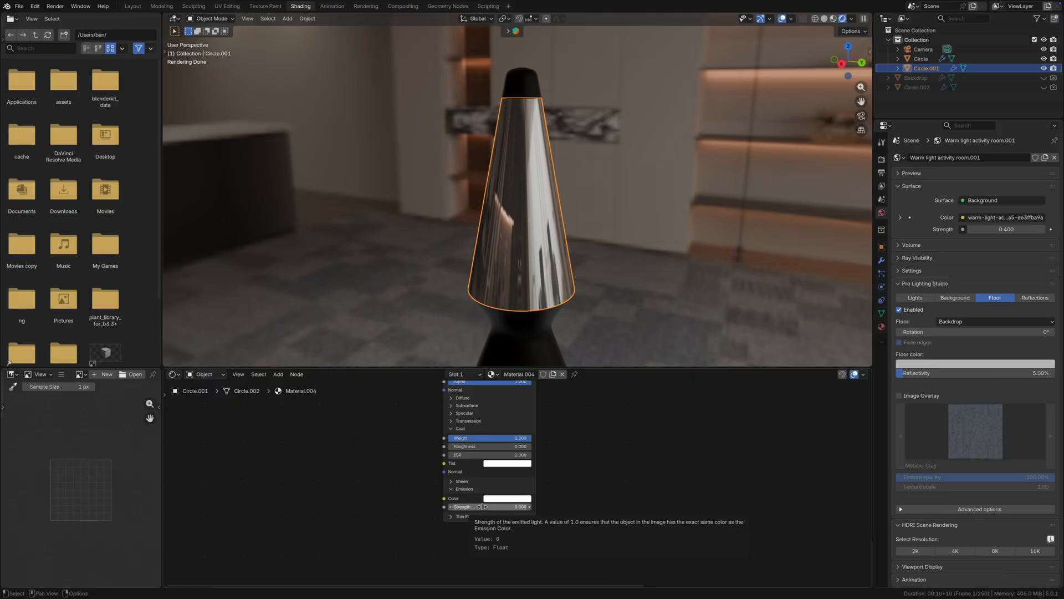
double_click(482, 506)
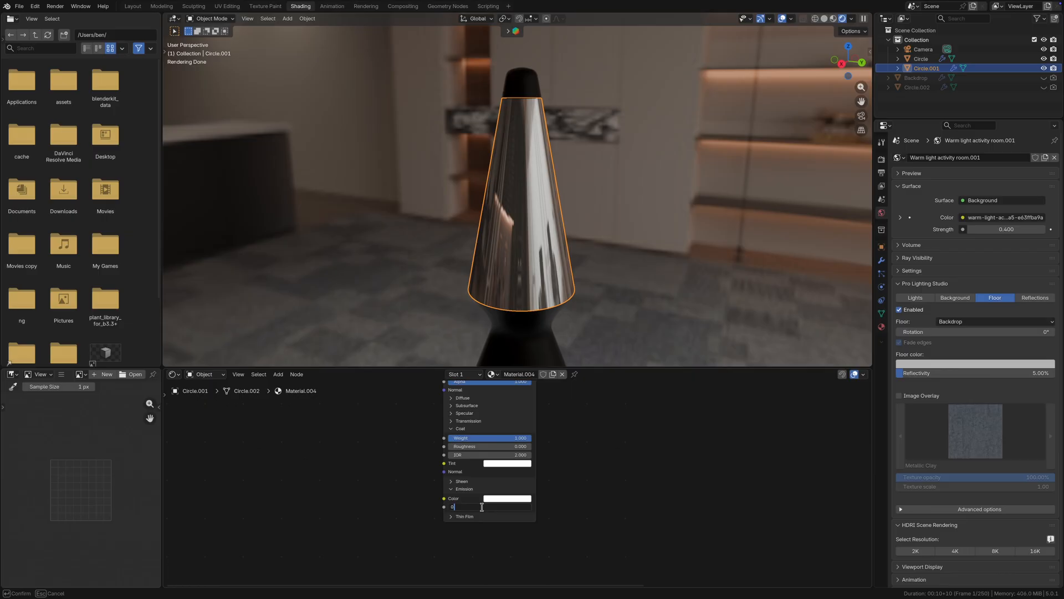
key(Return)
Add a Mix Color node with yellow as A and orange as B, and connect its Result to the glass shader's Base Color.
key(shift+a)
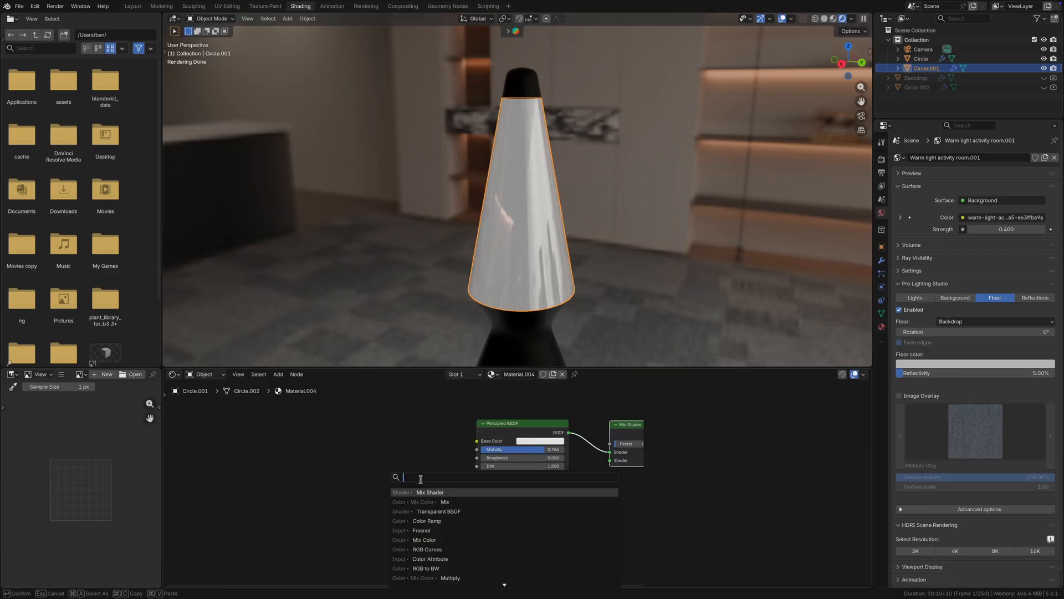
click(463, 501)
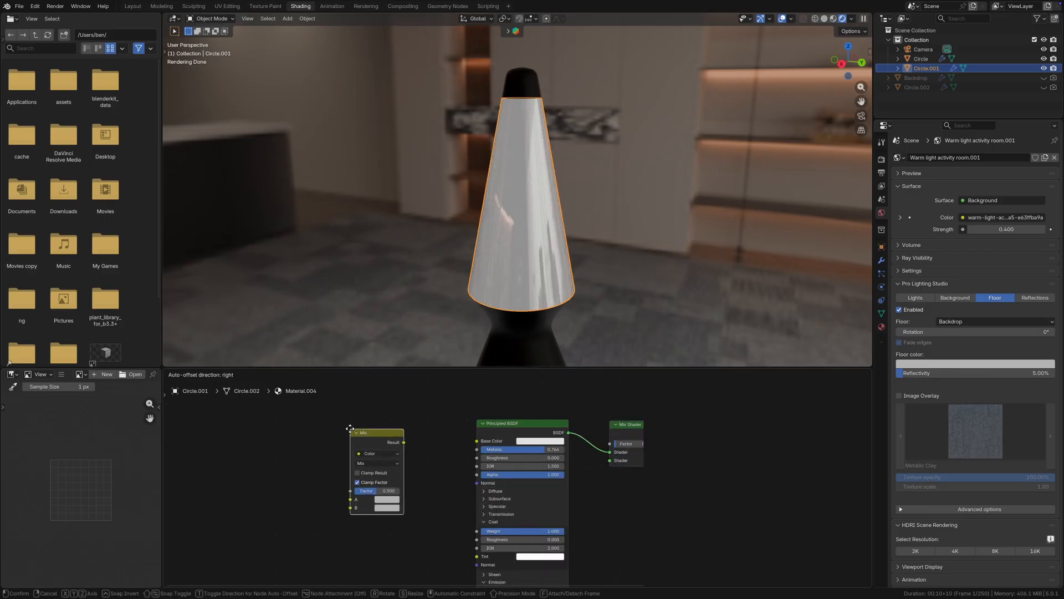
click(347, 427)
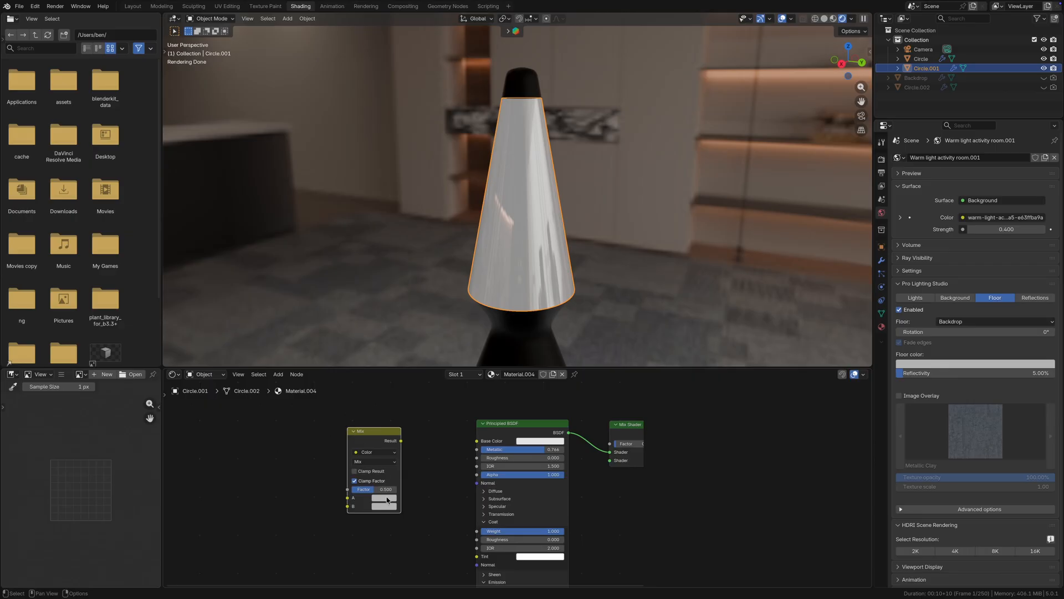
click(387, 498)
mouse_move(403, 401)
mouse_down()
mouse_move(379, 410)
mouse_move(474, 445)
mouse_up()
scroll(474, 443, right, 4)
scroll(474, 444, up, 2)
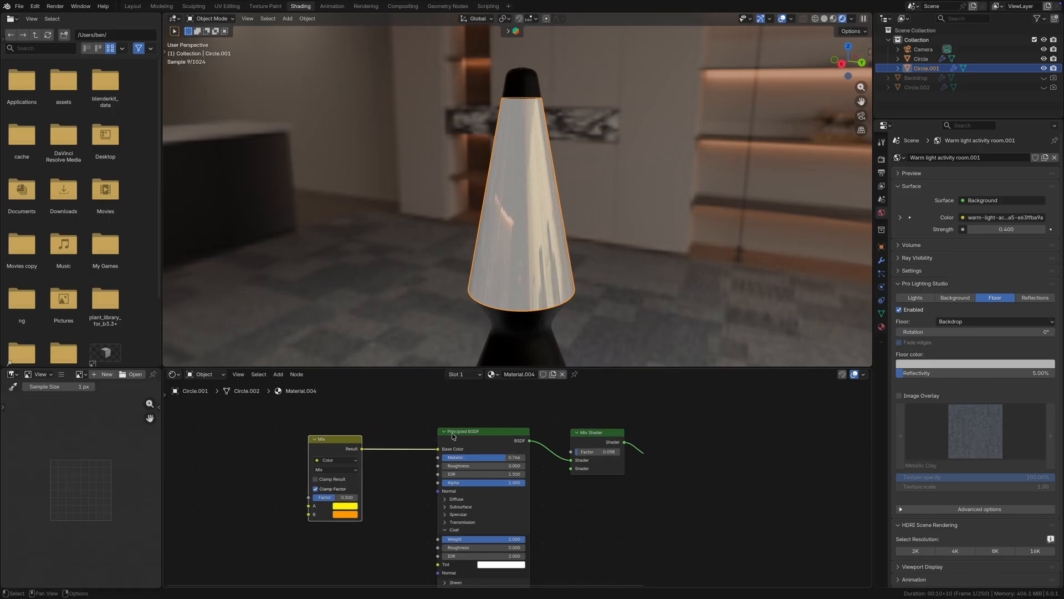
Add a Transparent BSDF tinted by the color Mix node and connect it to the Mix Shader alongside the Principled BSDF.
key(shift+a)
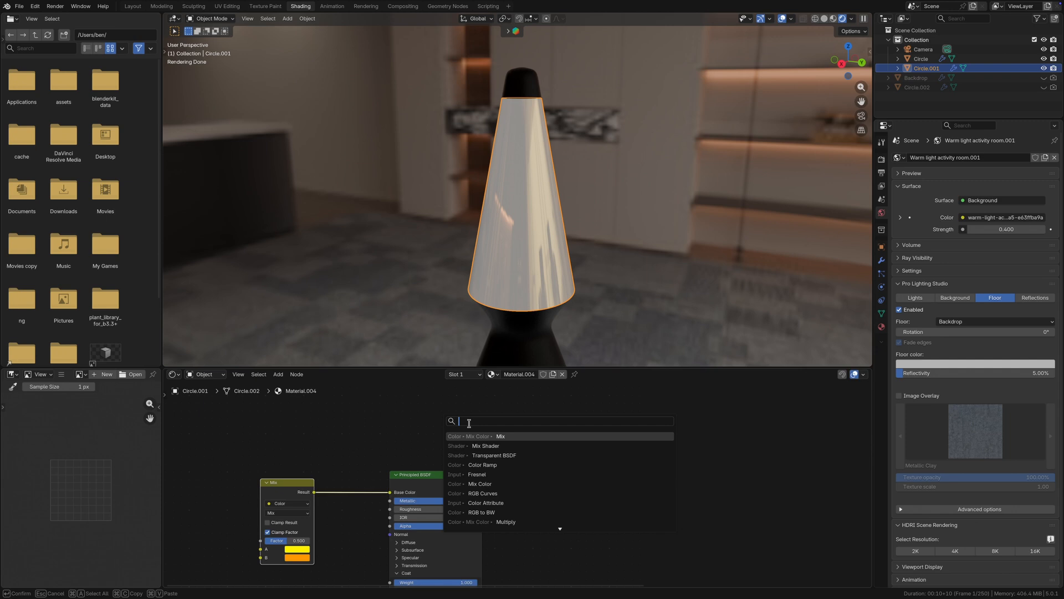
click(509, 453)
click(415, 426)
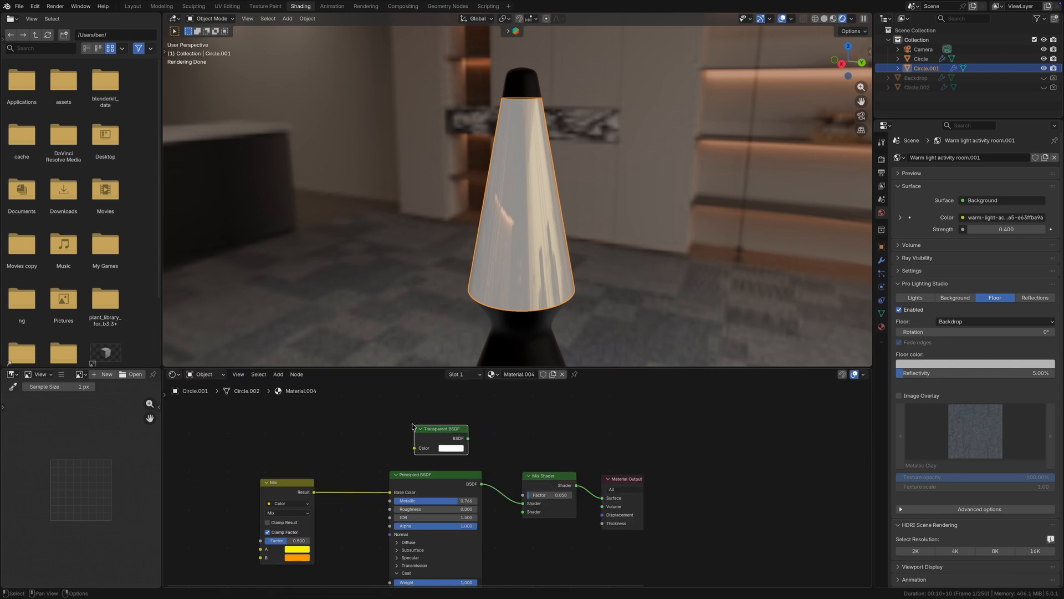
drag(314, 492, 415, 448)
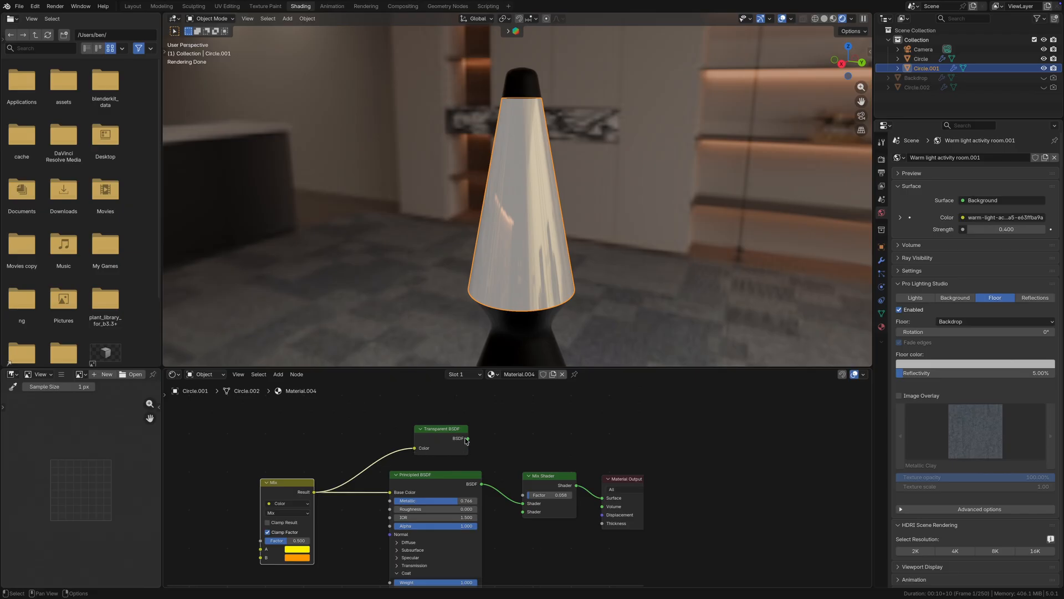
drag(468, 439, 525, 515)
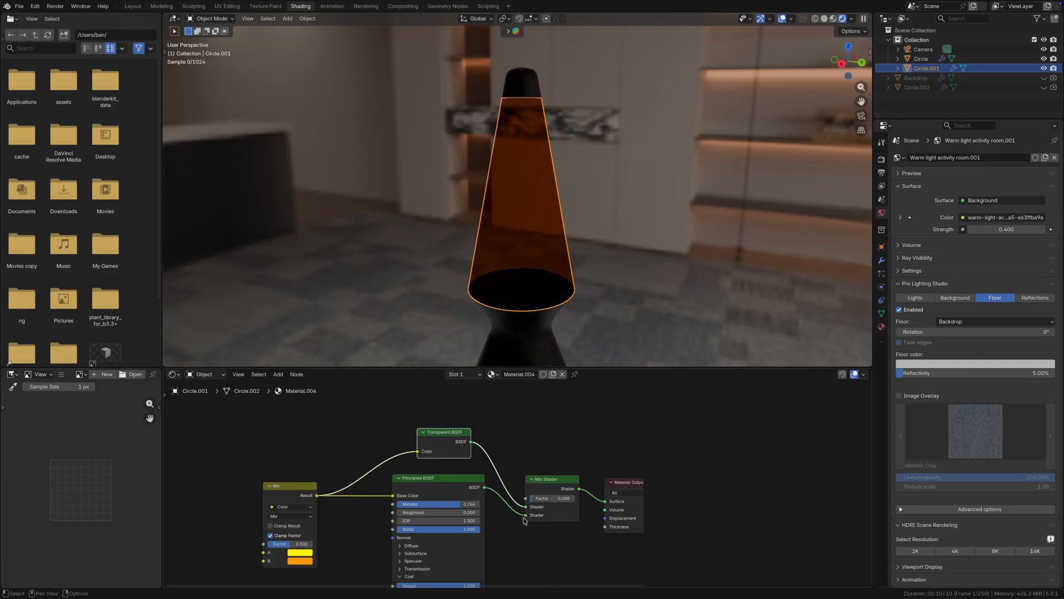
Connect the color Mix node's Result to the glass shader's Coat Tint and Emission Color.
scroll(393, 453, down, 3)
drag(360, 416, 437, 532)
scroll(367, 432, down, 3)
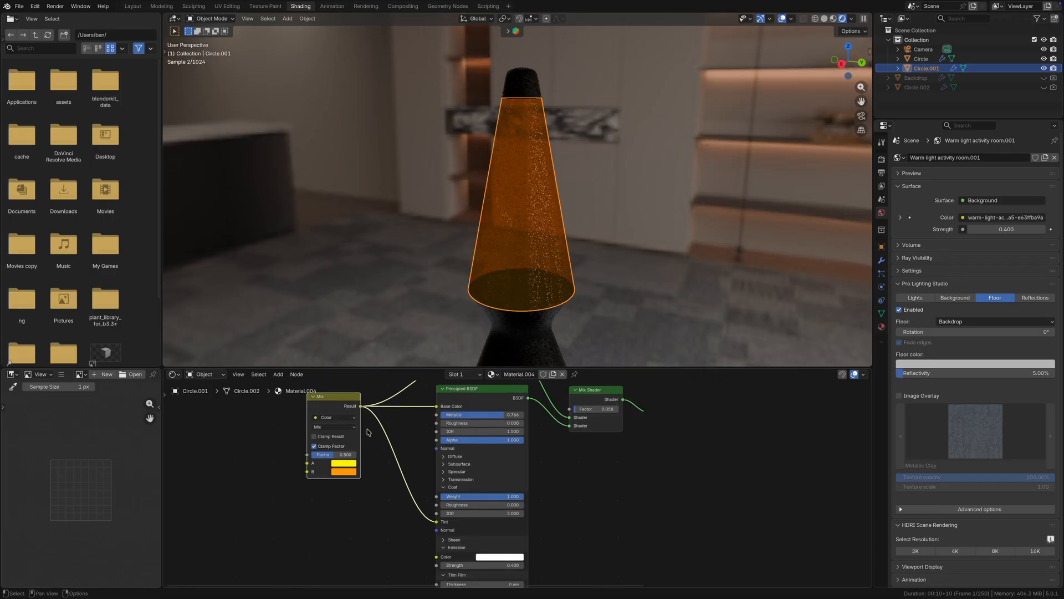
drag(361, 383, 437, 535)
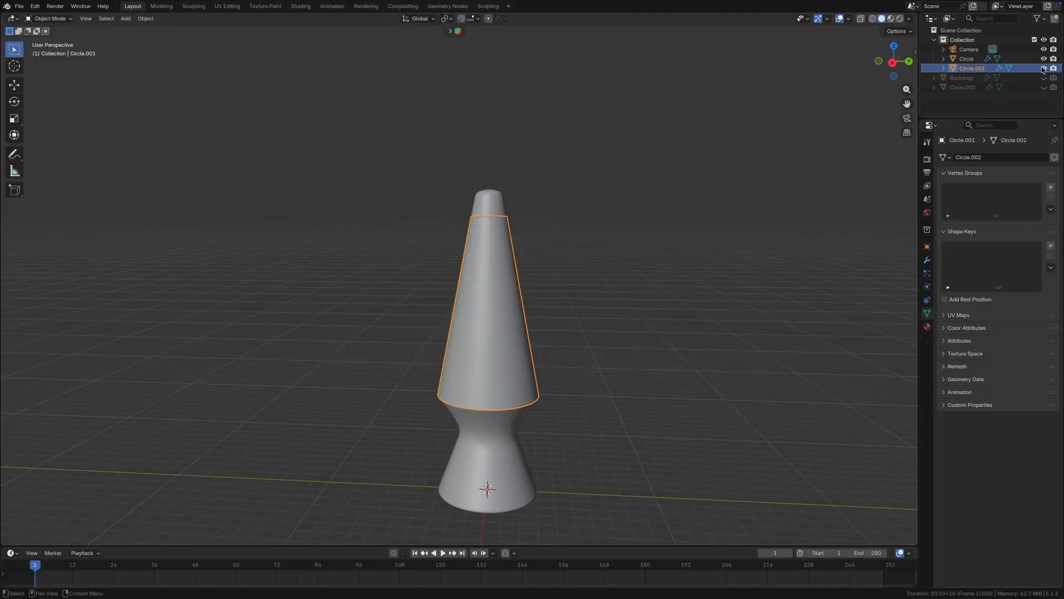
Hide the glass section Circle.001 and add four metaballs between the lamp's base and cap.
click(1044, 68)
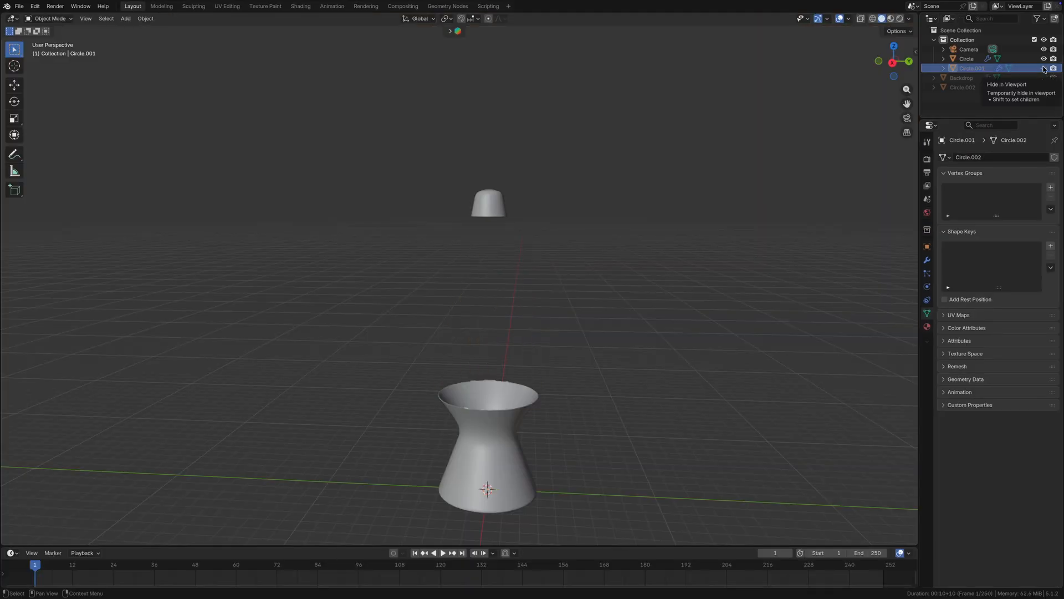
key(shift+a)
mouse_move(515, 332)
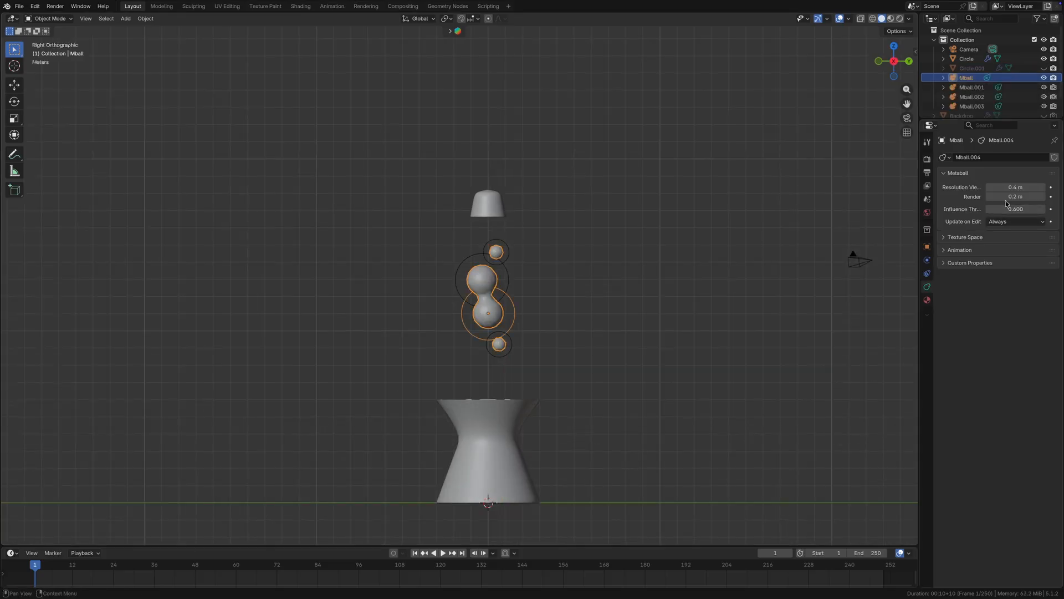
Set the metaball's viewport and render resolution to 0.05 m each.
click(1016, 187)
key(BackSpace)
key(Return)
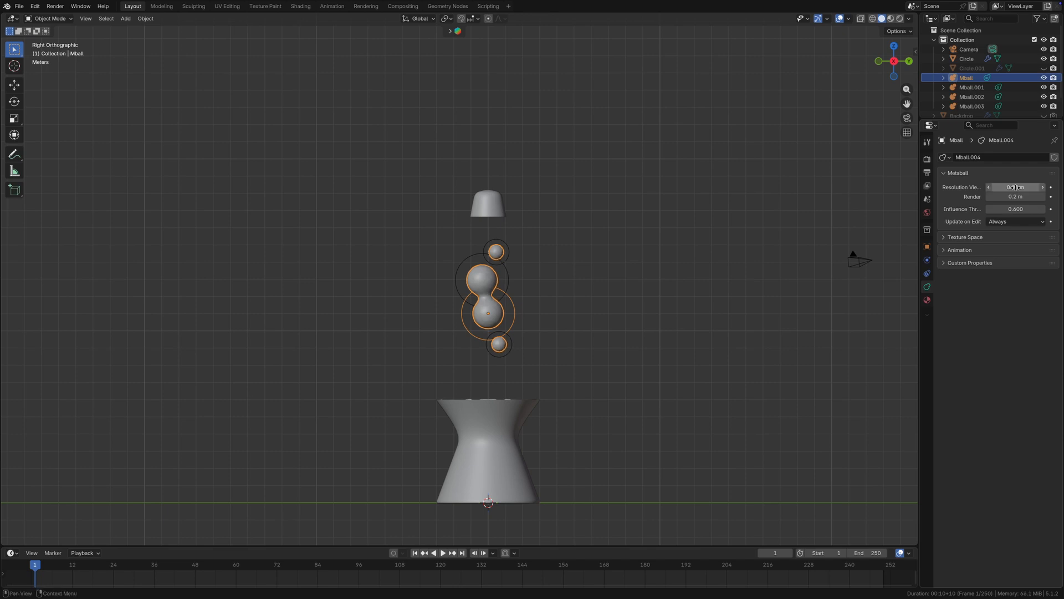
click(1016, 197)
key(BackSpace)
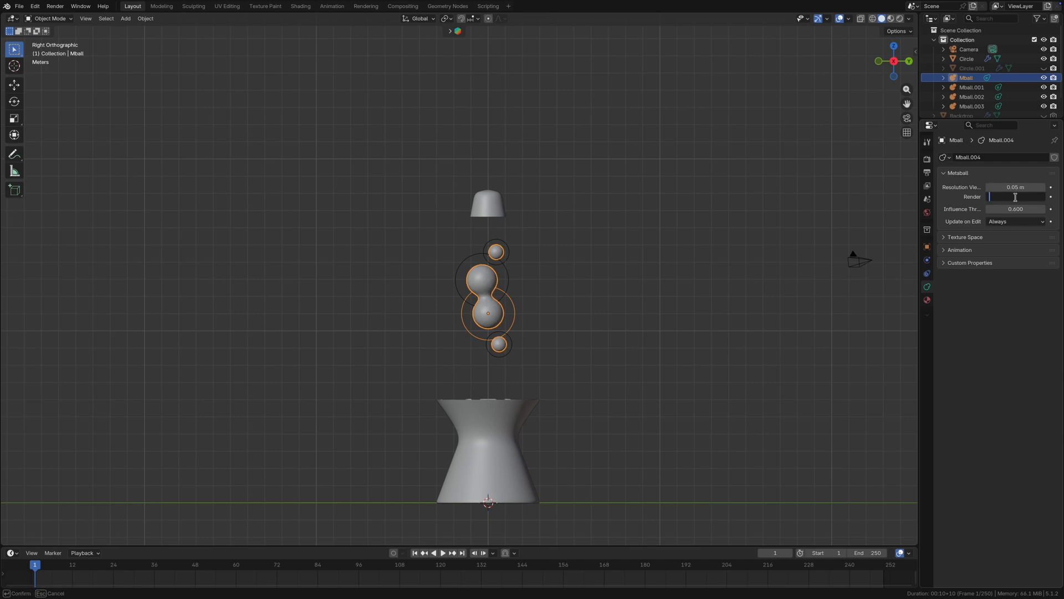
text(.01)
key(Return)
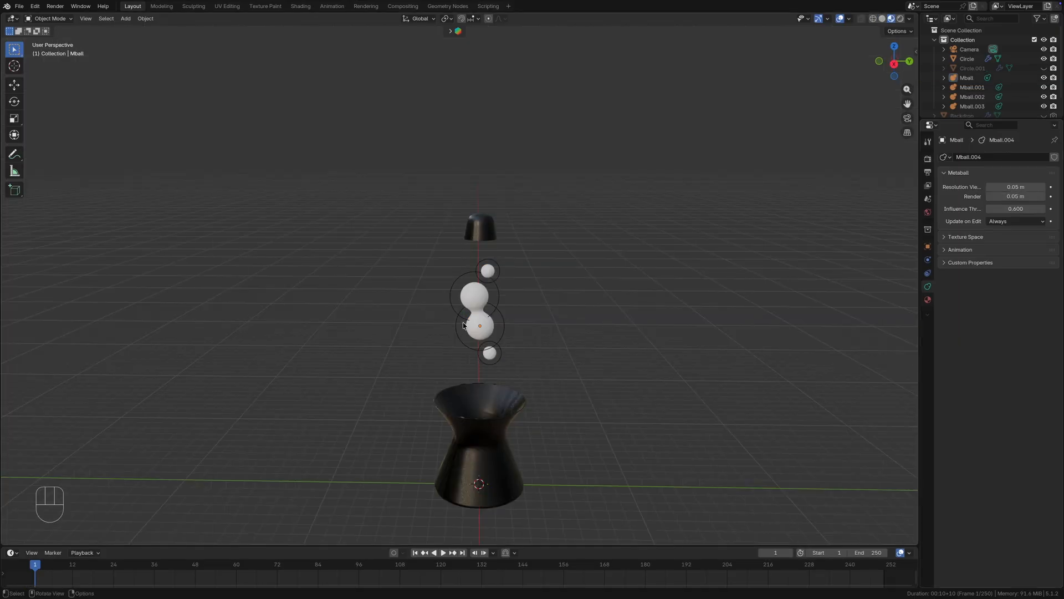
Switch to the Shading workspace and enable Scene Lights and Scene World for the material preview.
click(300, 6)
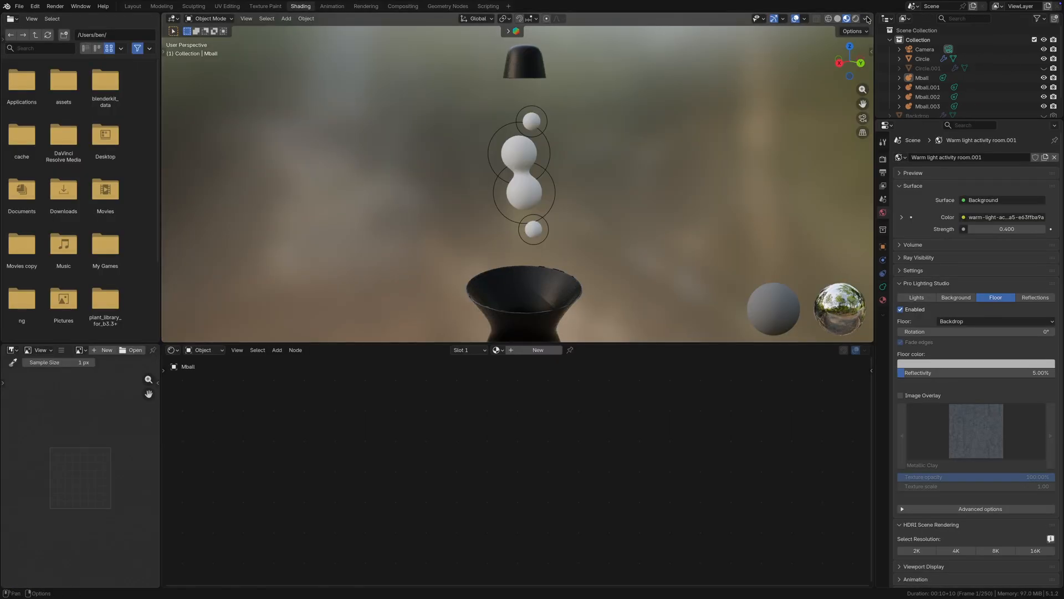
click(866, 19)
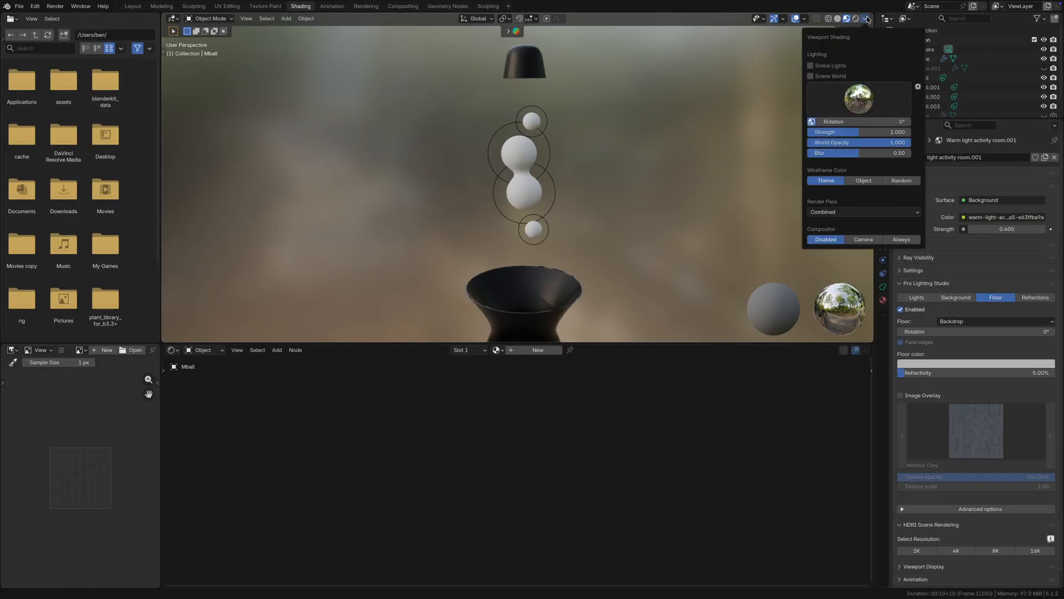
click(811, 66)
click(811, 77)
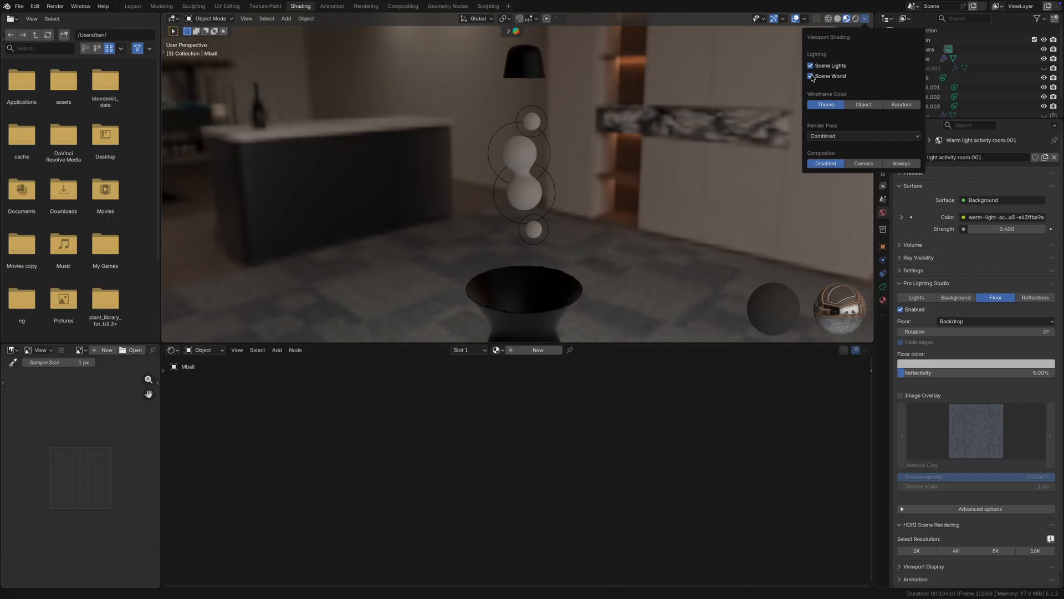
Create a new material on the metaballs and name it Balls.001.
click(519, 181)
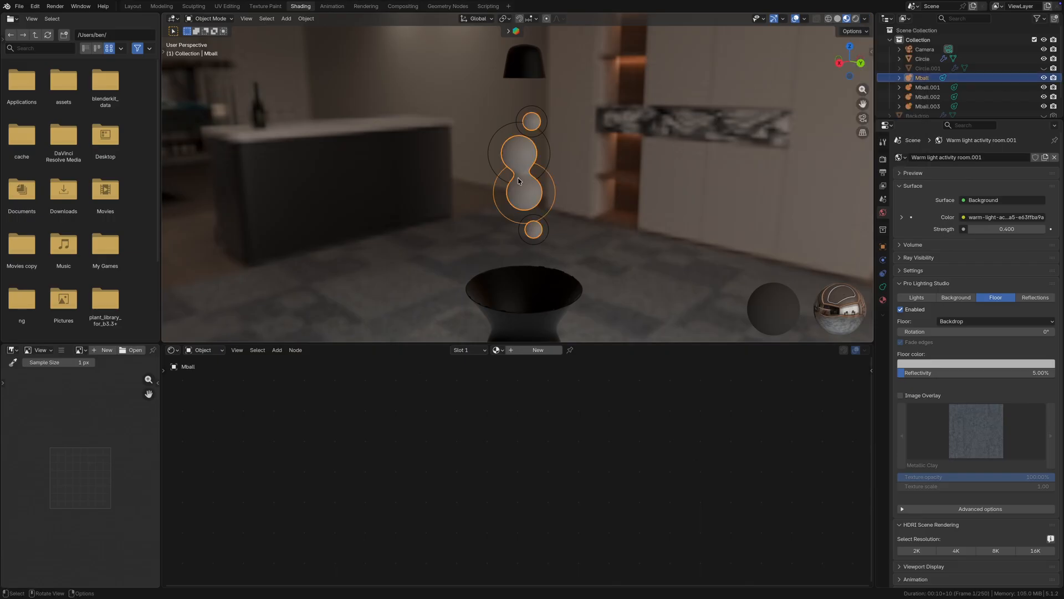
click(532, 351)
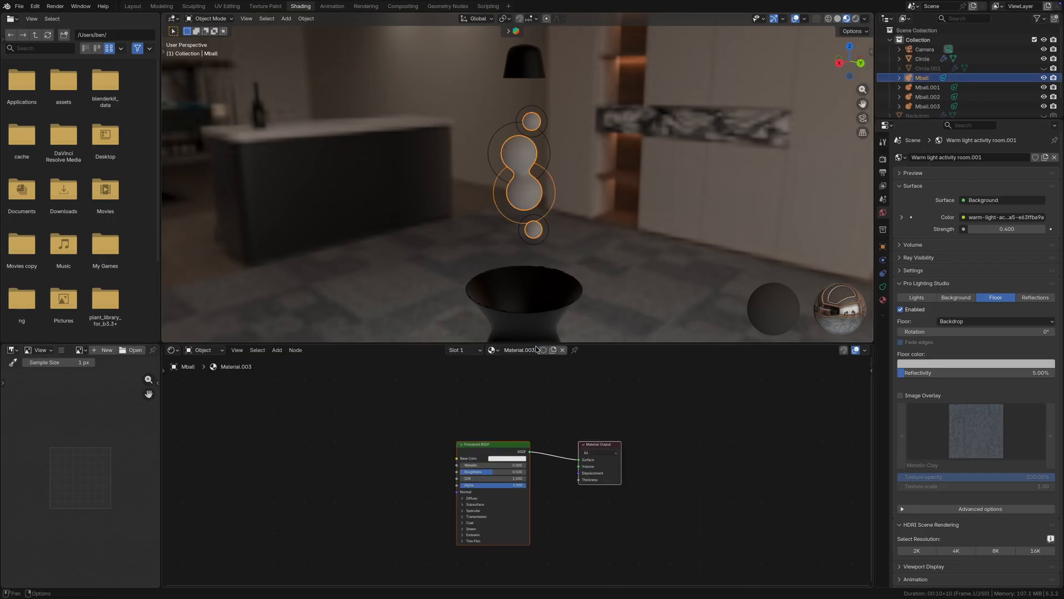
click(531, 350)
text(Balls.001)
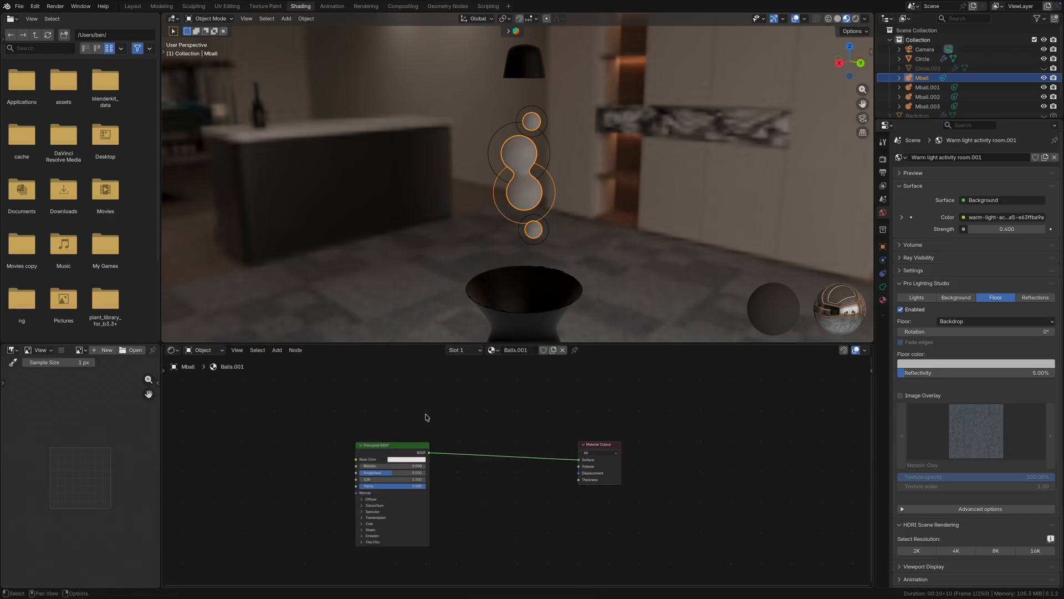
Add a Fresnel node above the Principled BSDF and preview it on the metaballs.
key(shift+a)
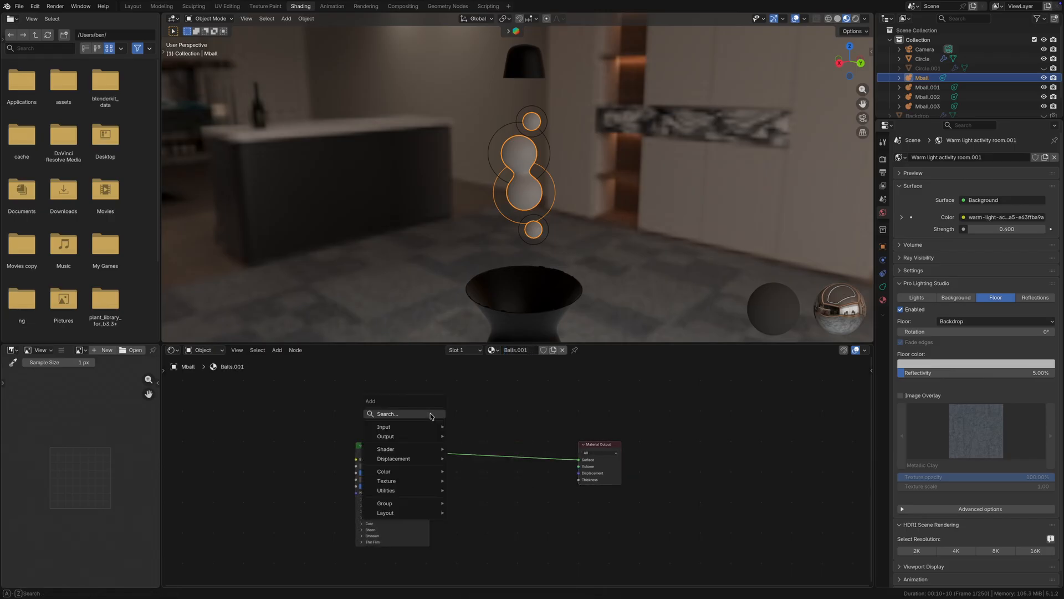
click(432, 416)
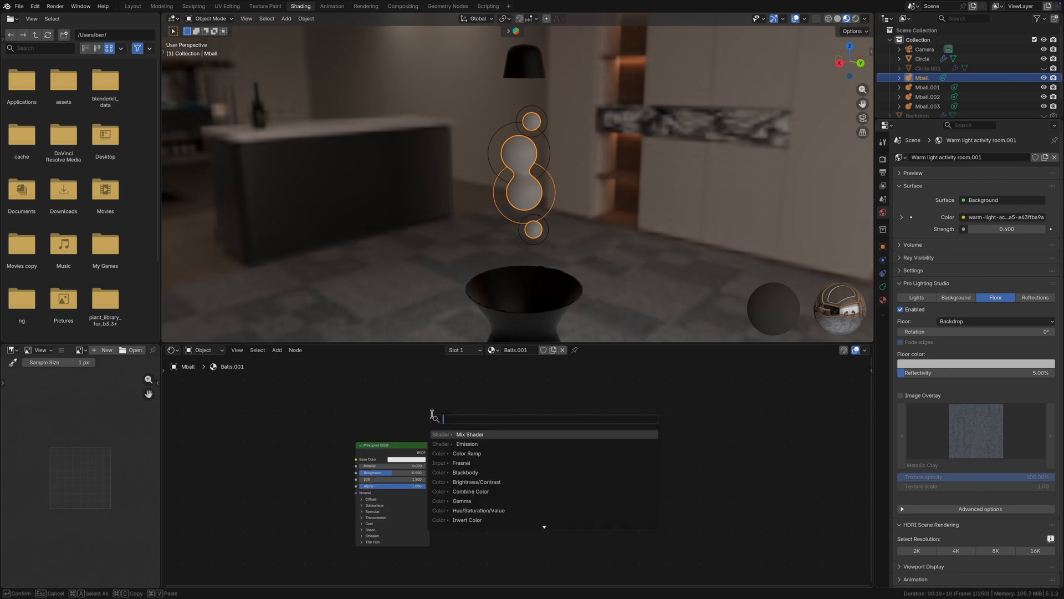
click(463, 462)
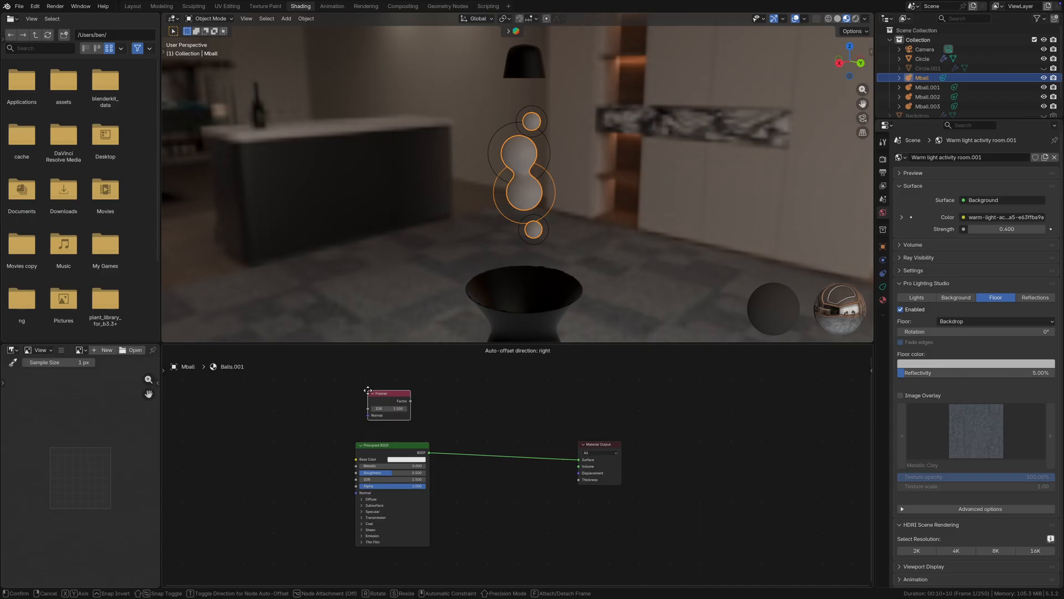
click(368, 392)
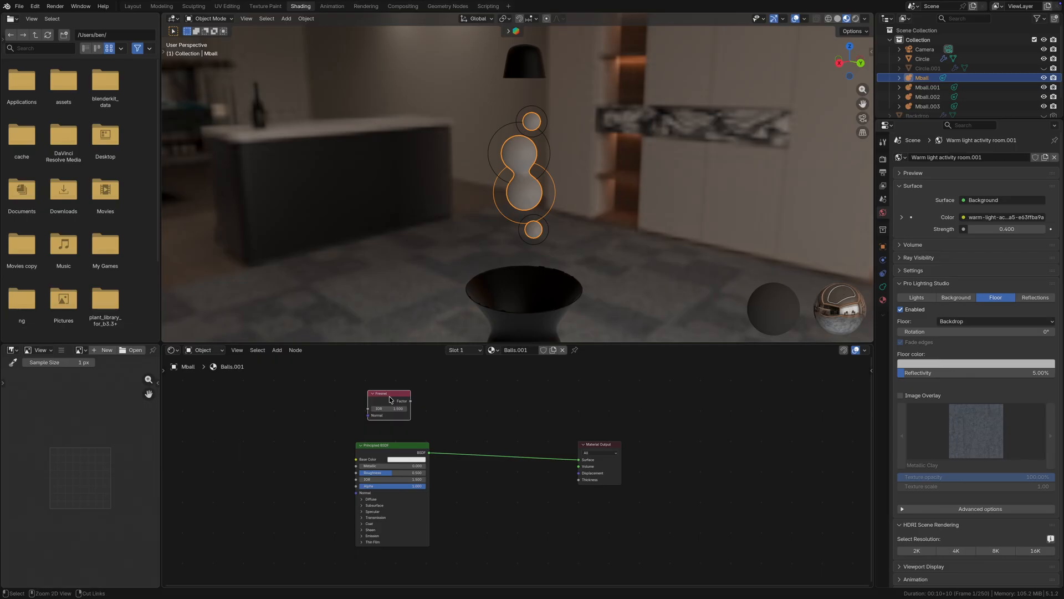
ctrl+shift+click(389, 399)
Add a Color Ramp after the Fresnel node and use it as the factor of a Mix Shader blending the Principled BSDF and Emission.
key(shift+a)
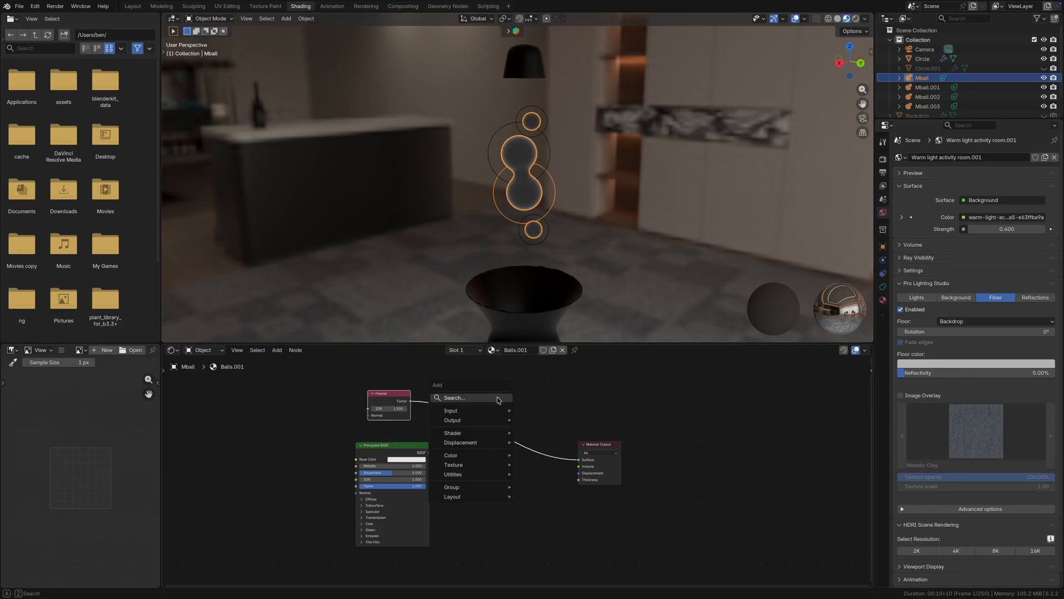
click(497, 399)
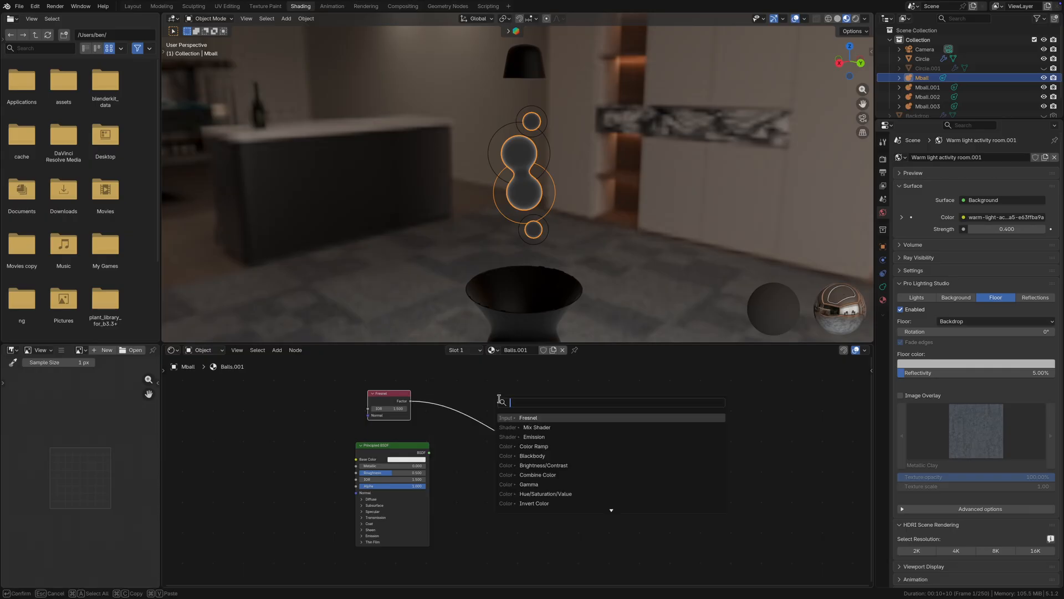
click(519, 446)
click(459, 391)
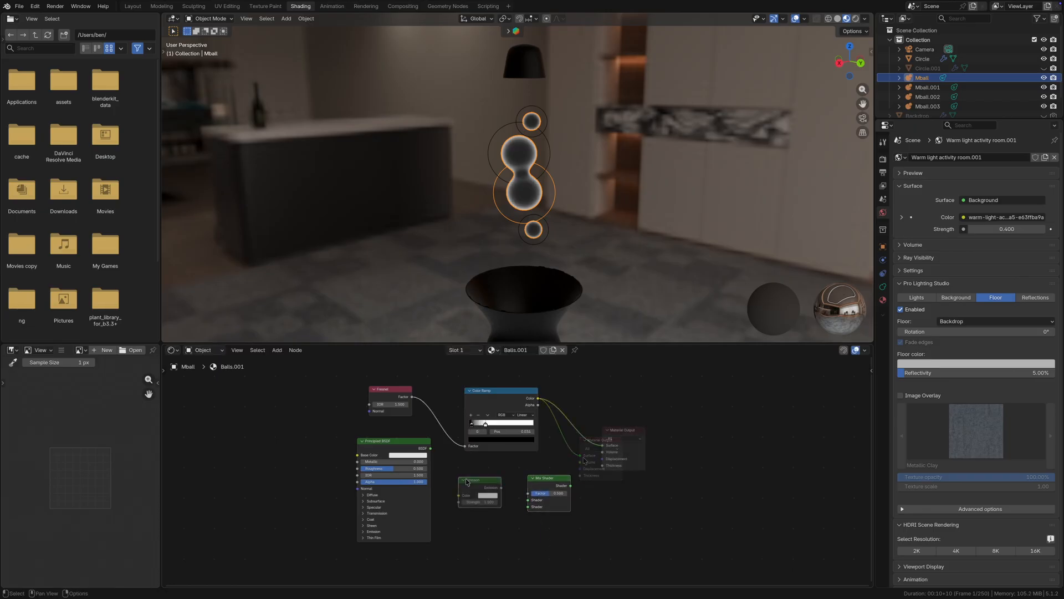
drag(501, 488, 512, 498)
drag(512, 497, 522, 506)
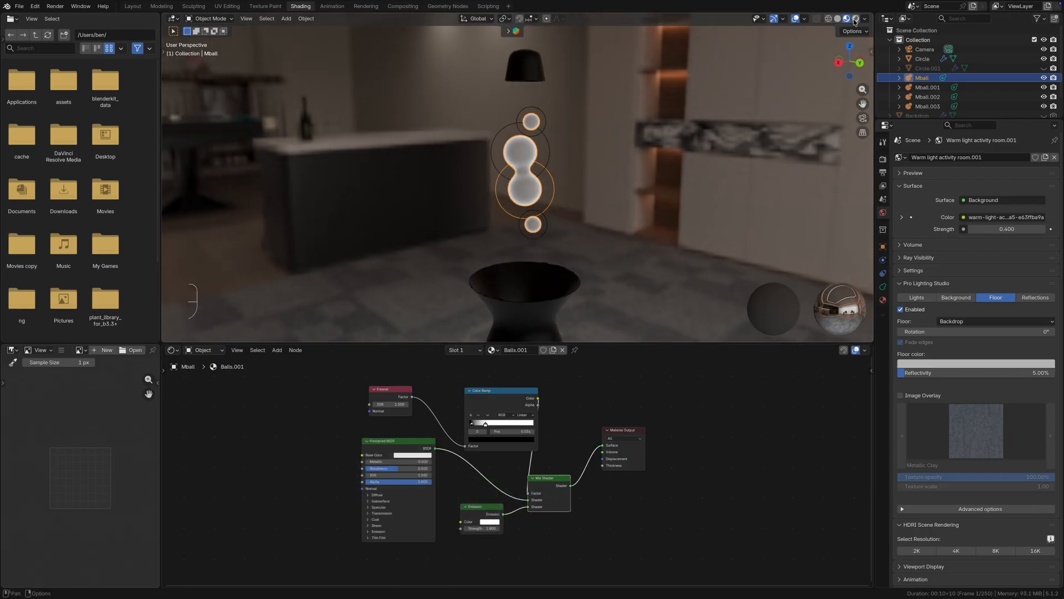
Split the 3D viewport vertically into two areas and change the new one to the Compositor.
drag(872, 14, 524, 19)
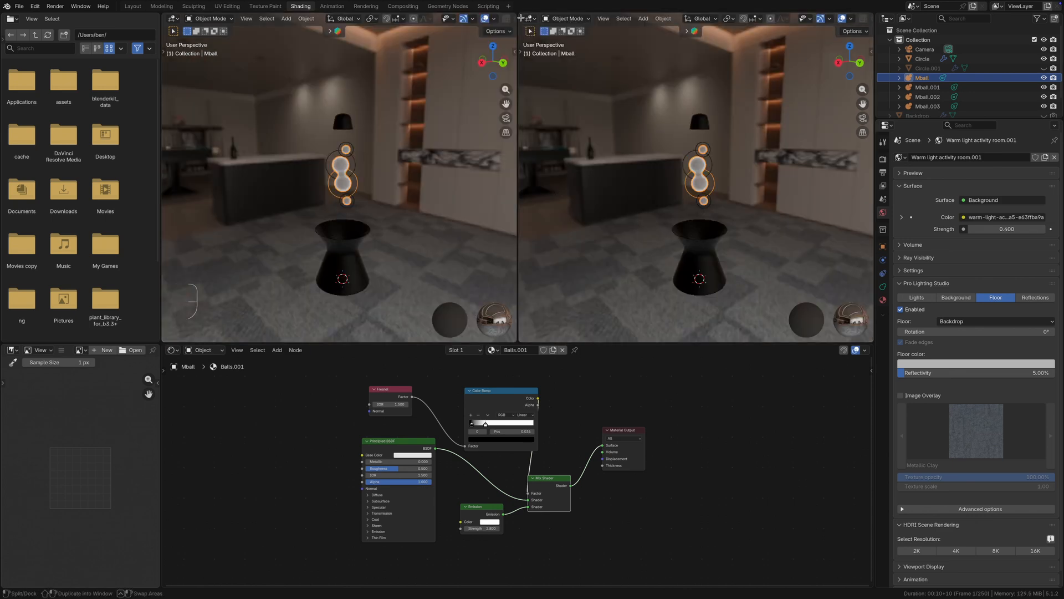
click(533, 19)
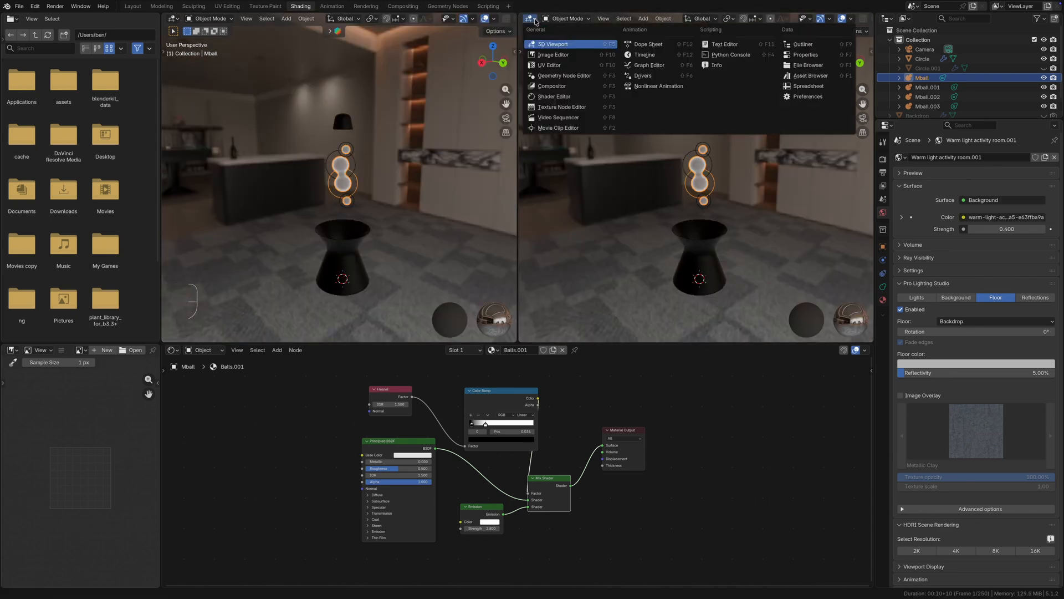
click(556, 88)
Add a Glare node between the Render Layers node and the compositor outputs, and set its type to Bloom.
key(shift+a)
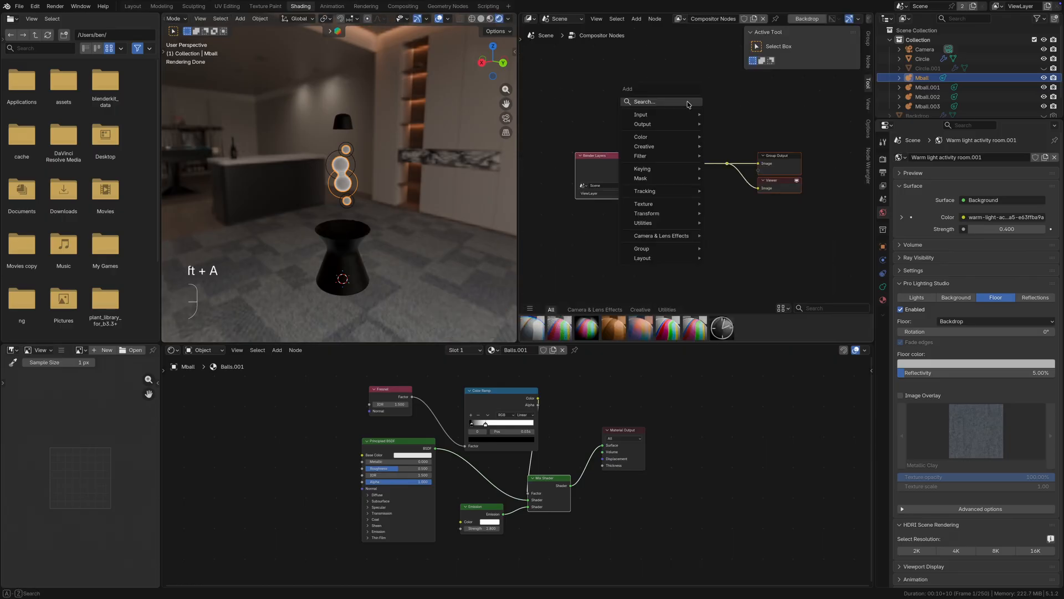
click(689, 102)
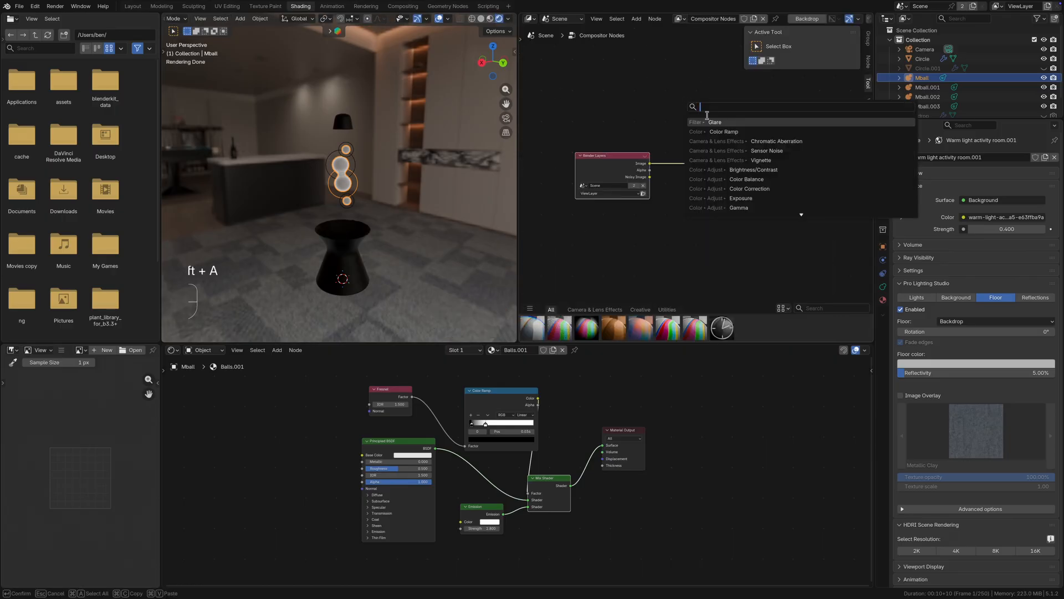
click(715, 122)
click(673, 126)
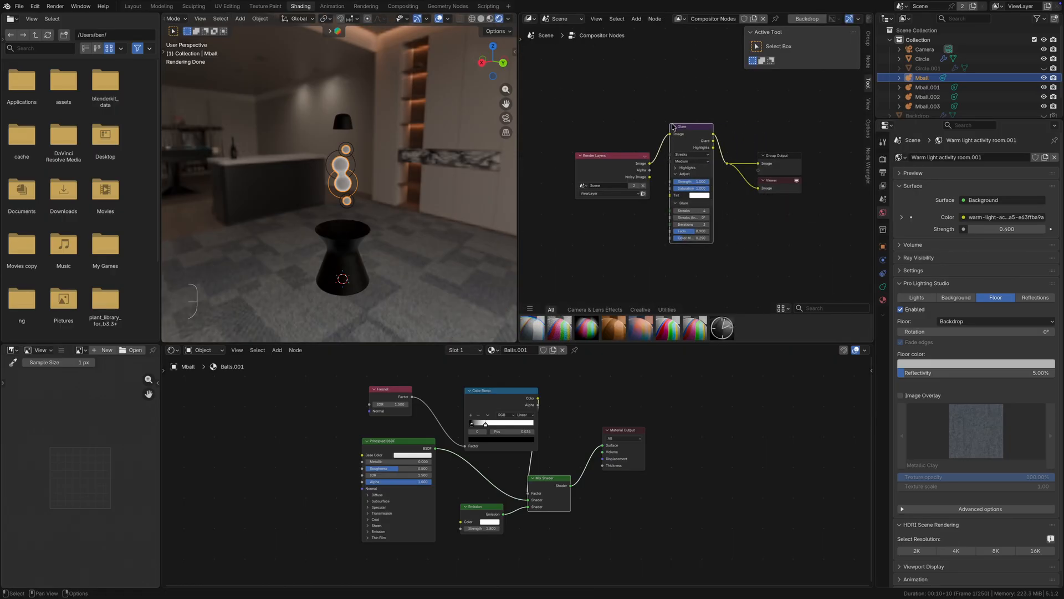
click(693, 155)
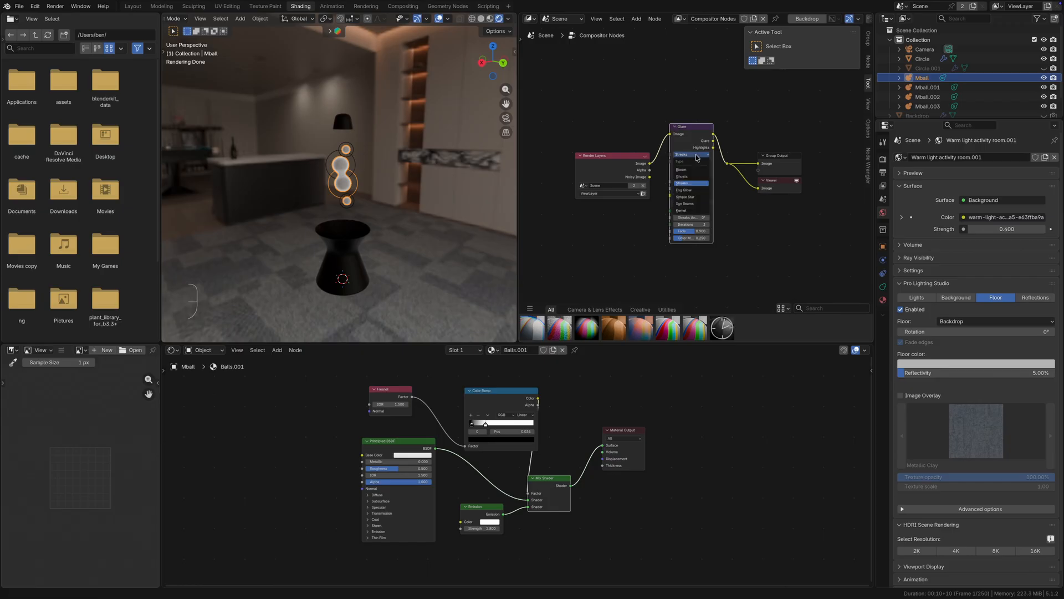
click(692, 170)
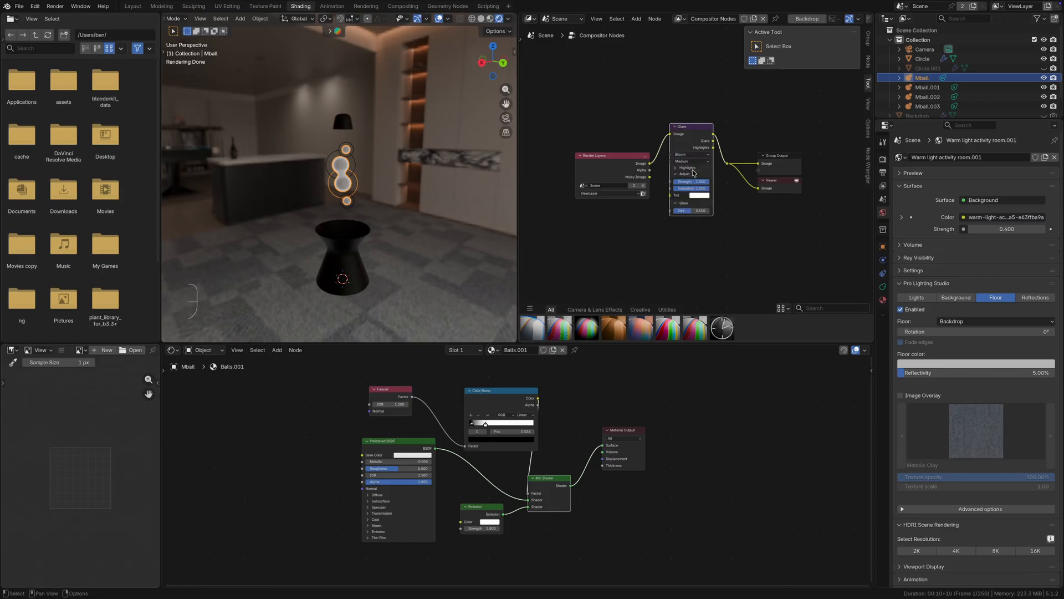
Set the 3D viewport's compositor display to Always in its shading options.
scroll(698, 171, left, 5)
scroll(707, 172, right, 5)
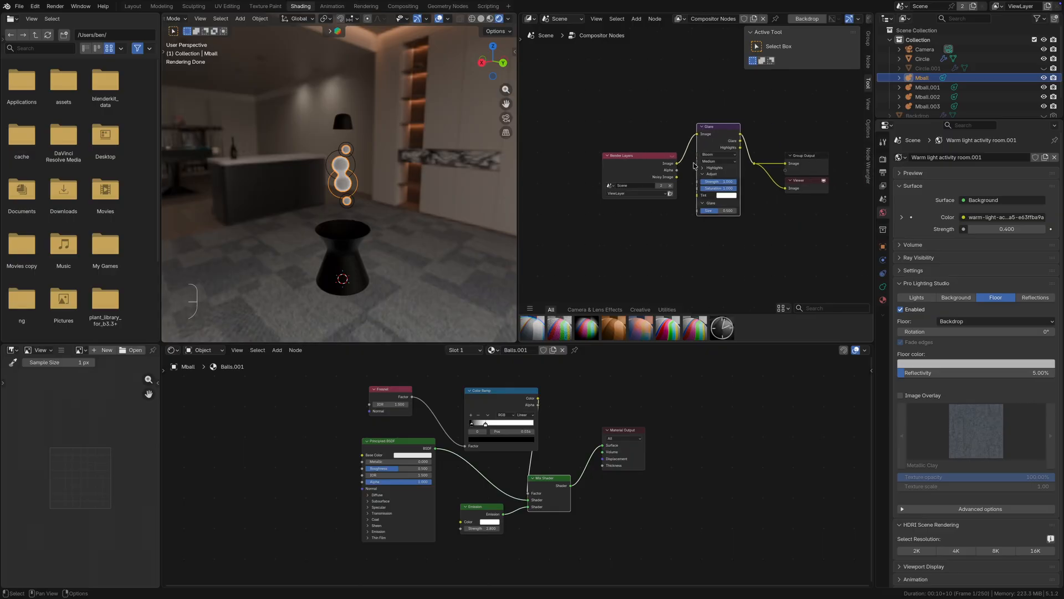
click(510, 19)
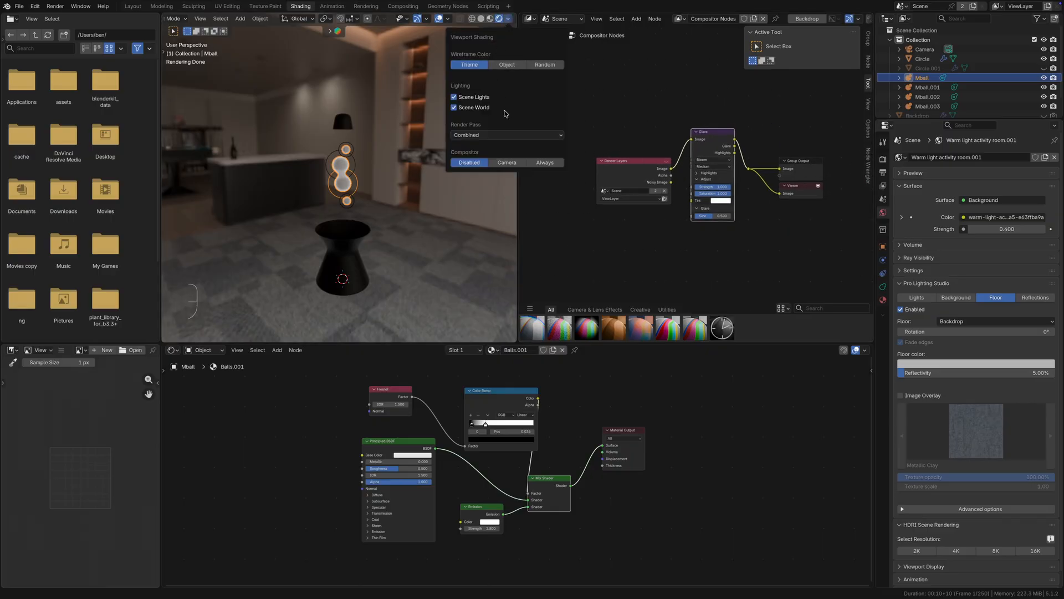
click(545, 162)
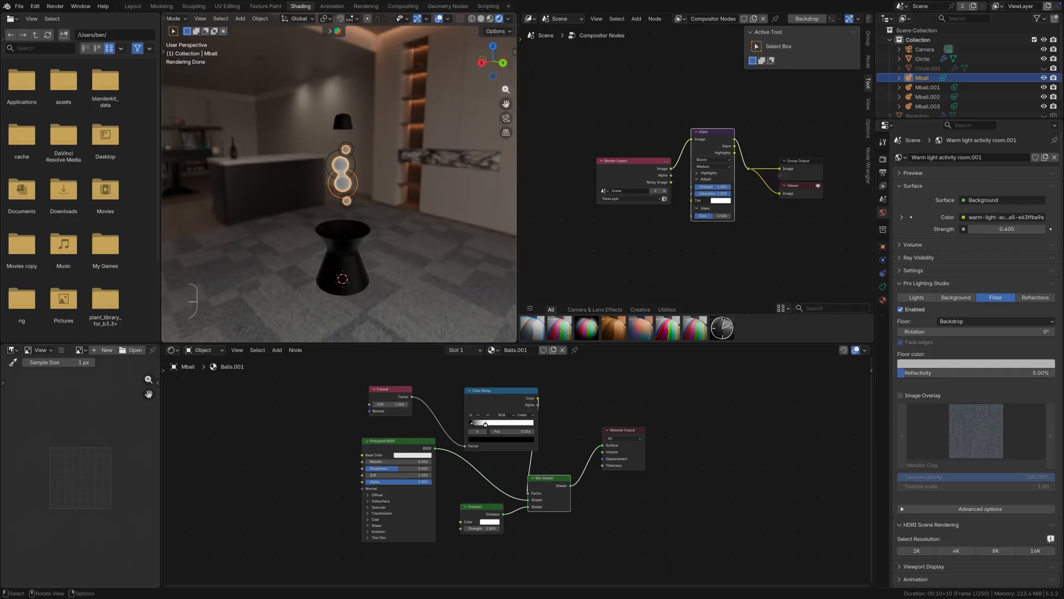
Set the Glare node's Strength to 3.
drag(505, 89, 506, 83)
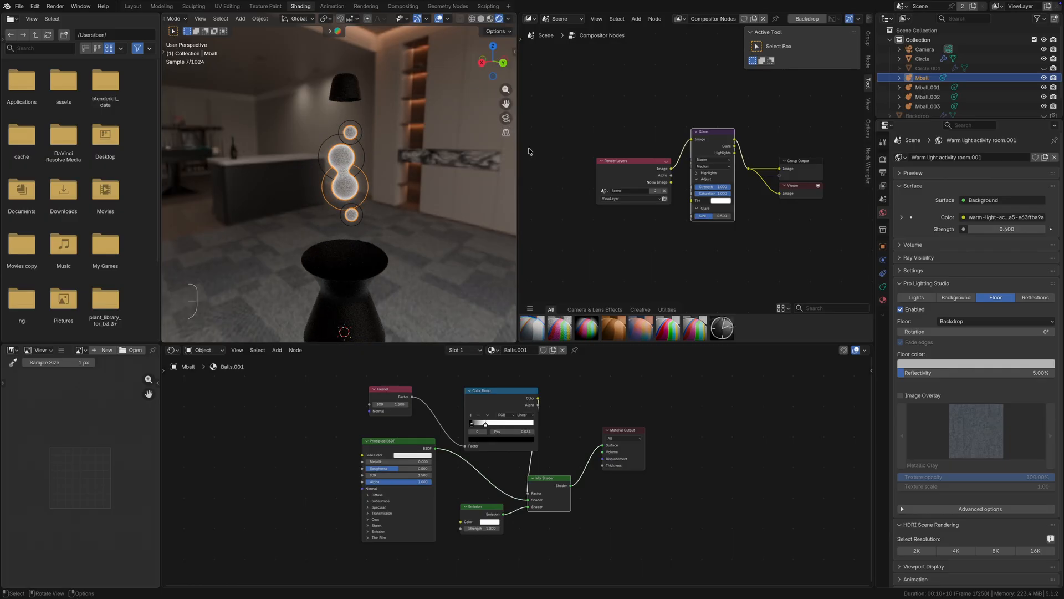
middle_drag(686, 186, 685, 181)
click(711, 181)
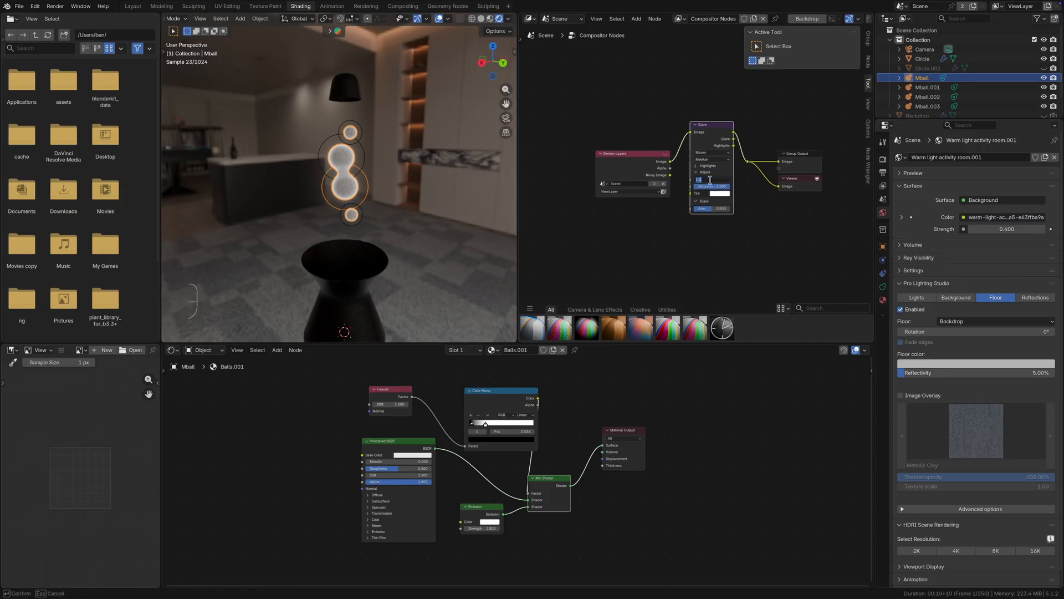
text(3)
key(Return)
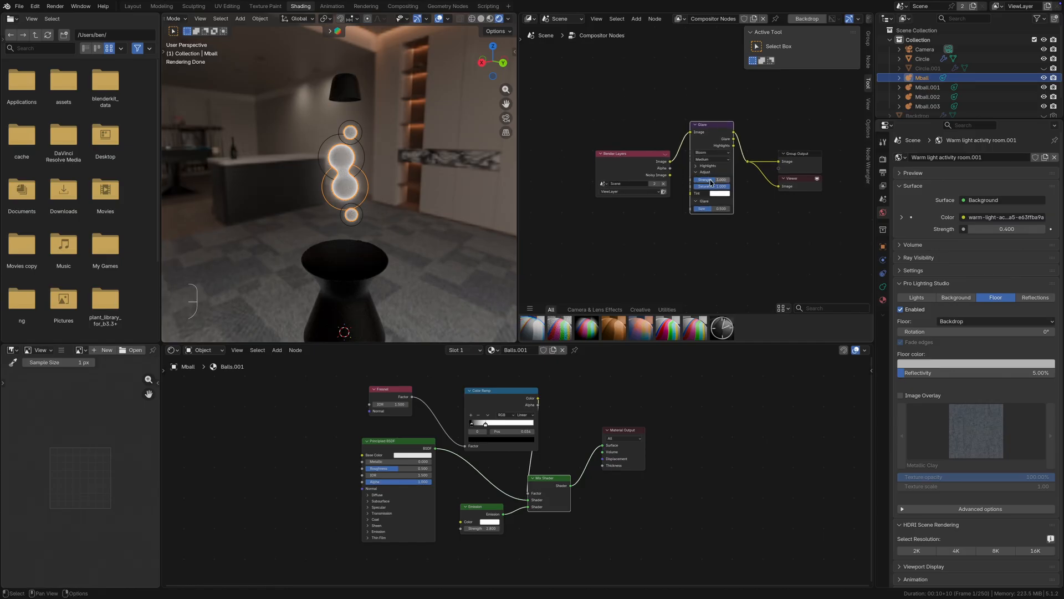